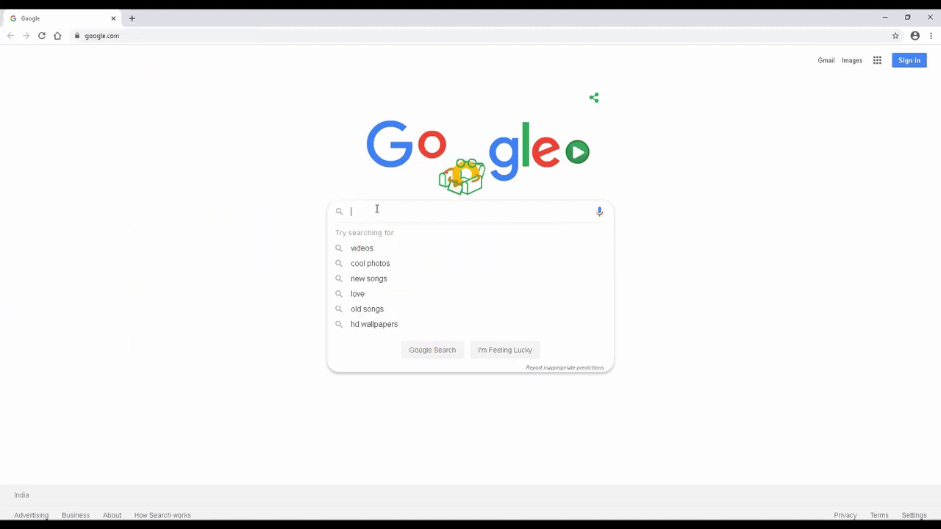
Search Google for hostinger and open the Hostinger website from the results.
{"action": "type", "text": "hosinger"}
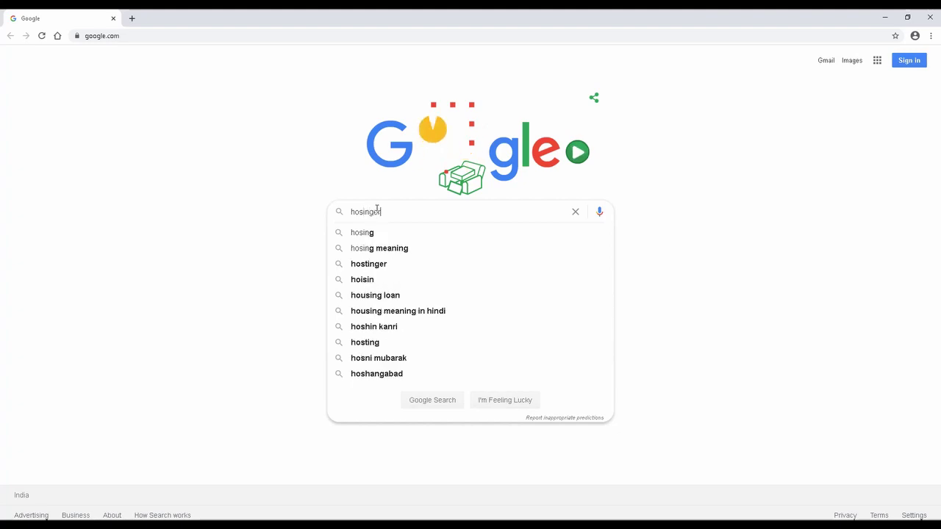
{"action": "key", "text": "Down"}
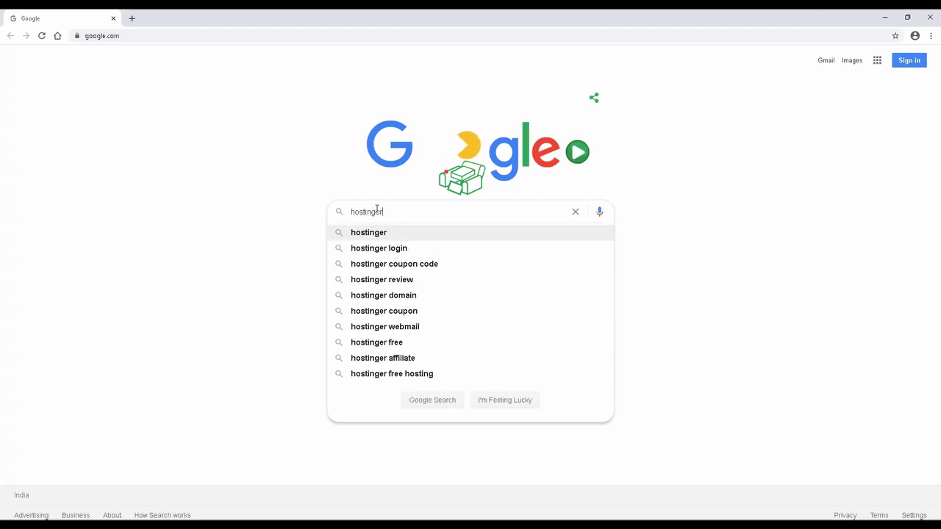
{"action": "key", "text": "Return"}
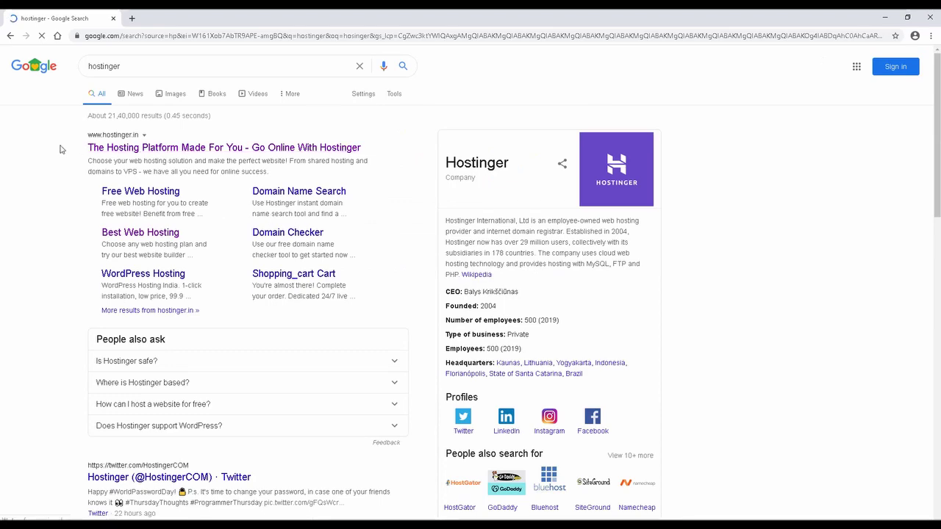
{"action": "left_click", "coordinate": [138, 149]}
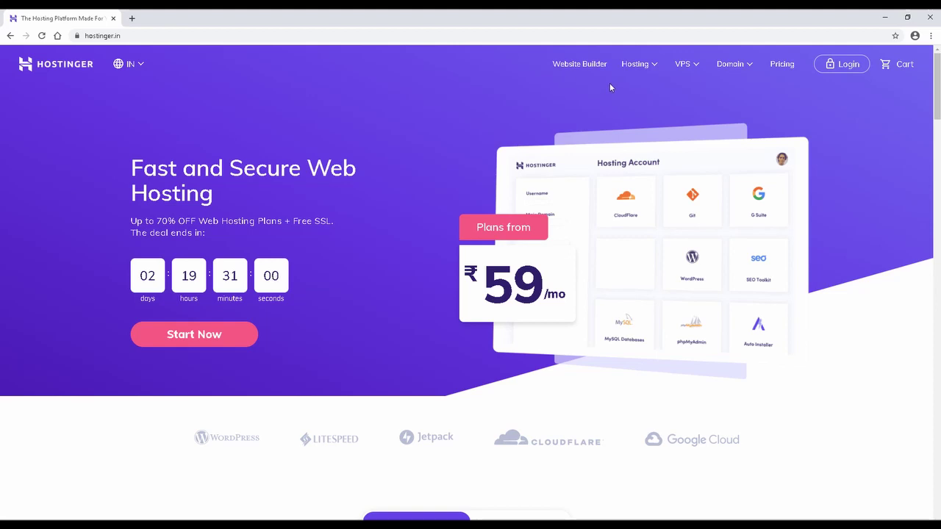
Open Hostinger's Shared Web Hosting page and look over its introduction and features.
{"action": "left_click", "coordinate": [645, 68]}
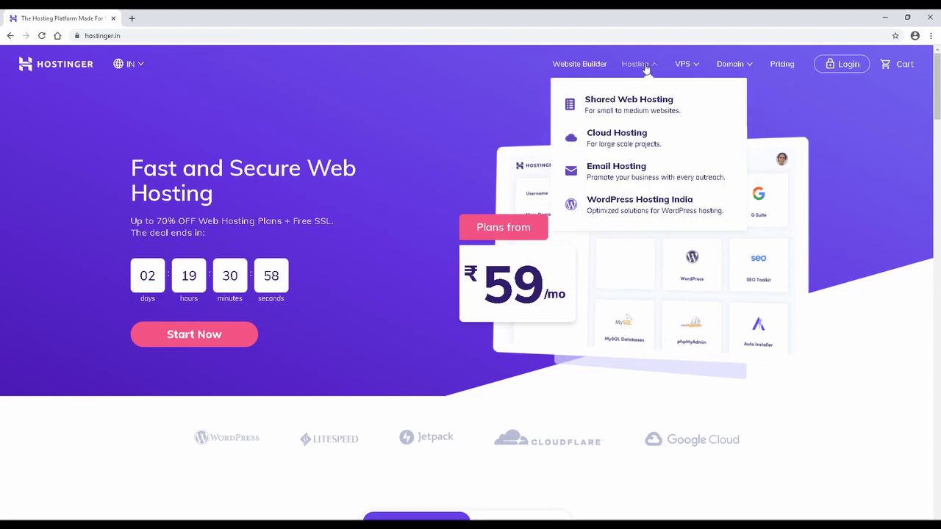
{"action": "left_click", "coordinate": [634, 105]}
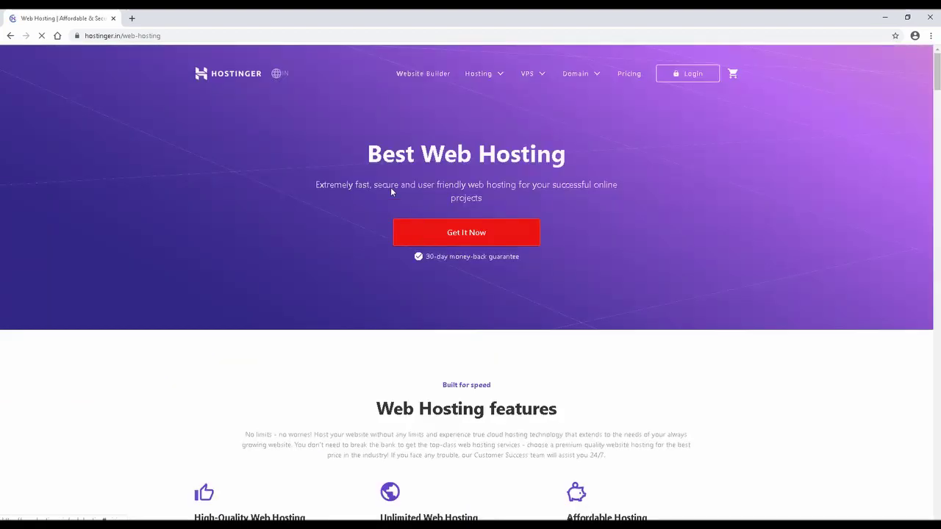
{"action": "scroll", "coordinate": [291, 267], "scroll_direction": "down", "scroll_amount": 3}
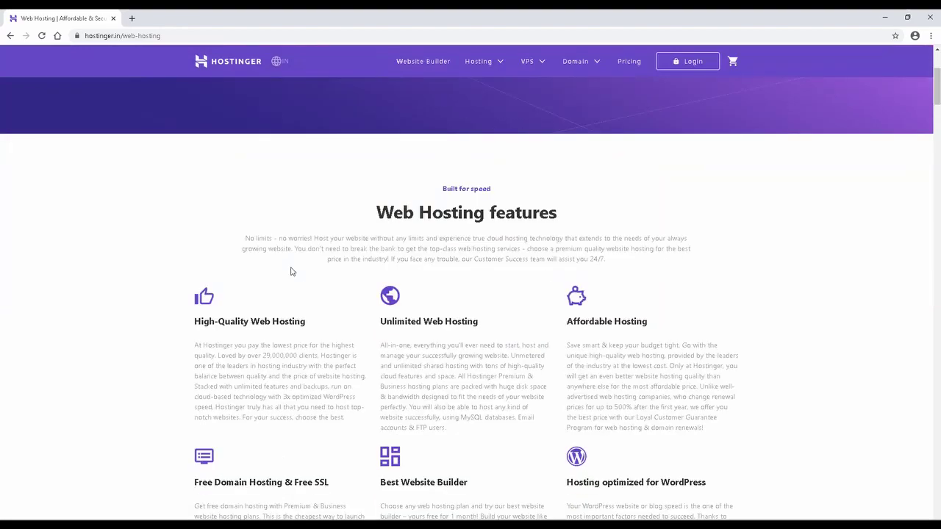
{"action": "scroll", "coordinate": [291, 270], "scroll_direction": "up", "scroll_amount": 3}
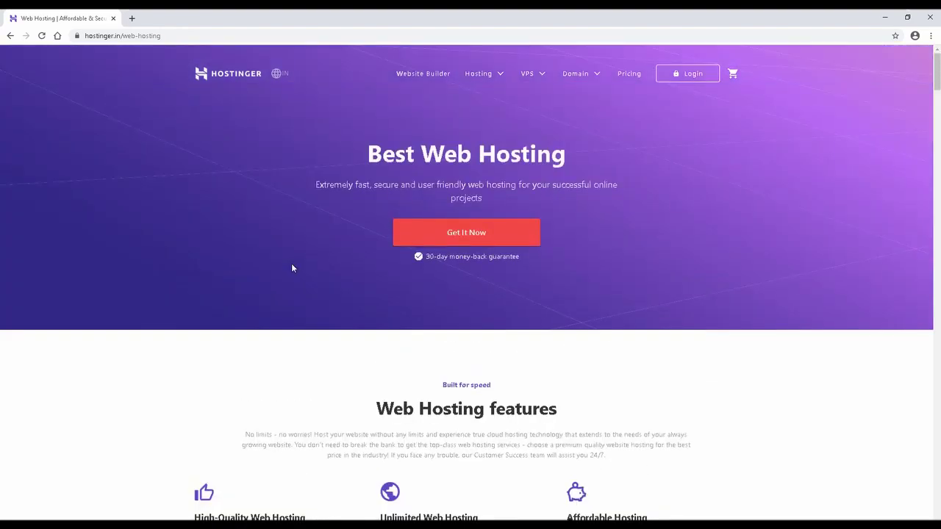
Add the Business Web Hosting plan to the cart and choose the 12-month billing period.
{"action": "scroll", "coordinate": [389, 293], "scroll_direction": "down", "scroll_amount": 12}
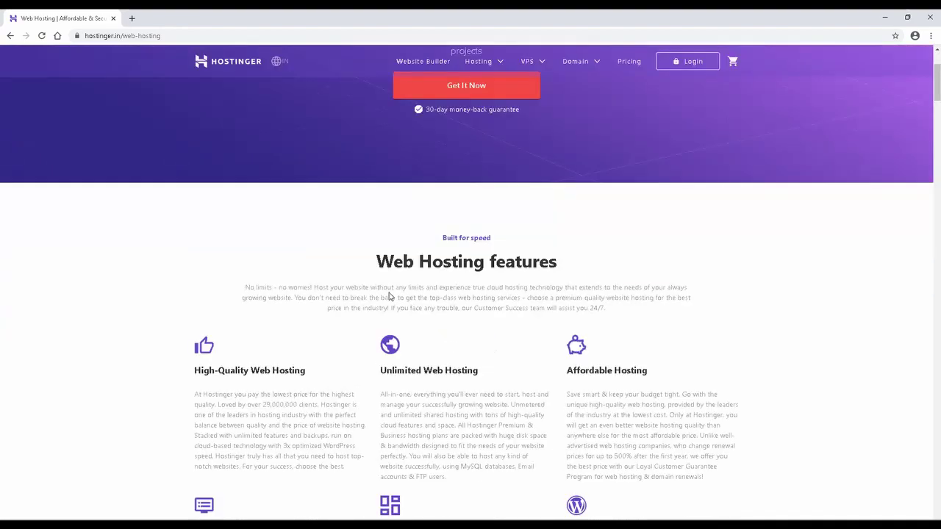
{"action": "scroll", "coordinate": [391, 290], "scroll_direction": "down", "scroll_amount": 1}
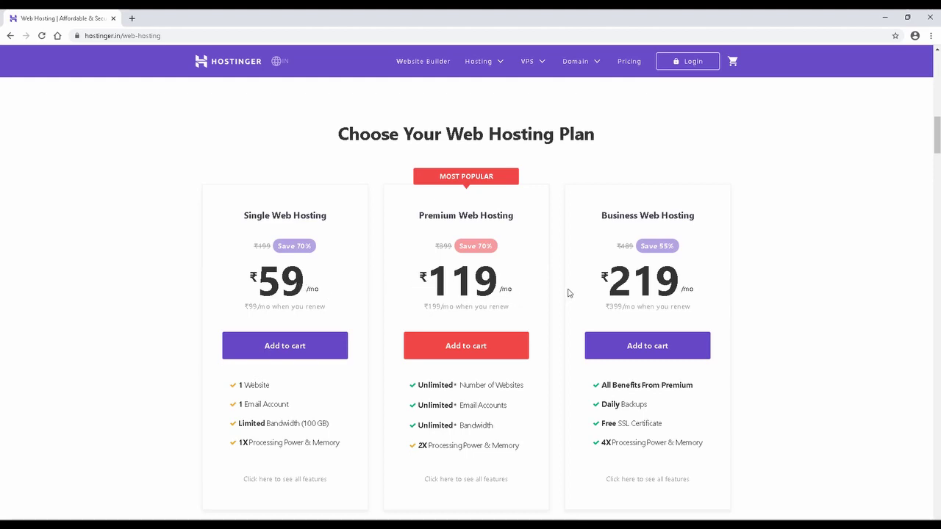
{"action": "scroll", "coordinate": [624, 291], "scroll_direction": "down", "scroll_amount": 1}
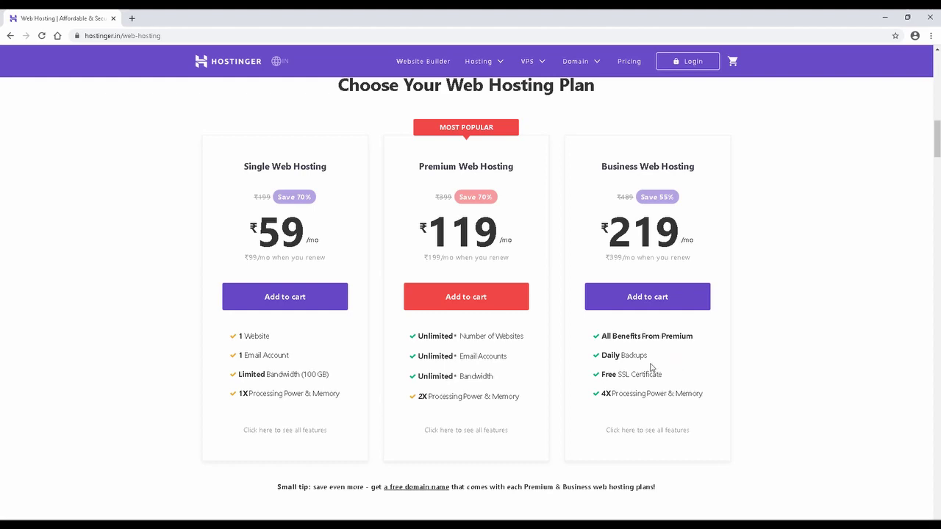
{"action": "left_click", "coordinate": [648, 298]}
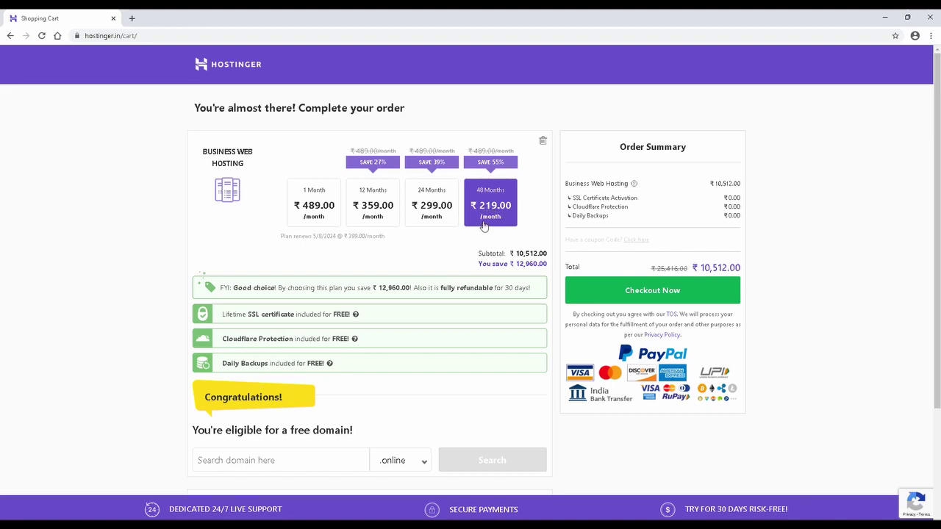
{"action": "left_click", "coordinate": [371, 211]}
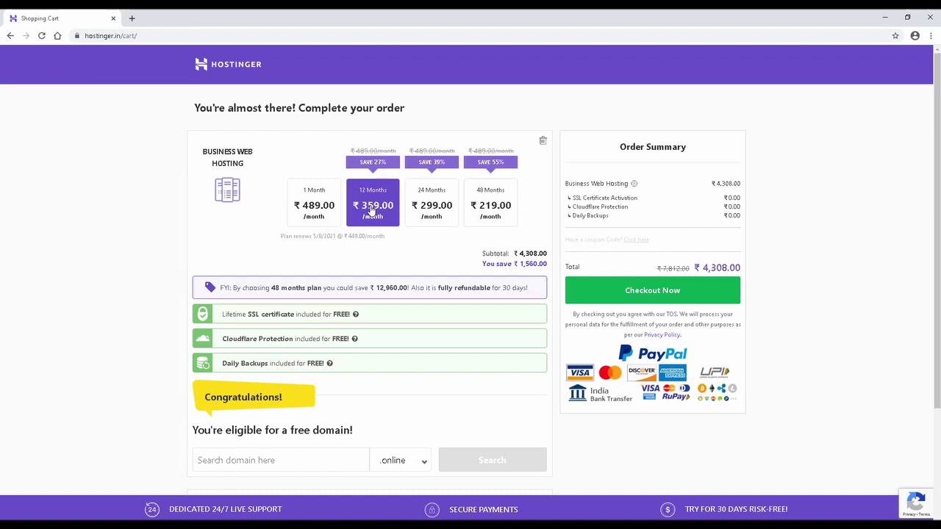
Search for the free domain learnbloggingonline with the .com extension and add it to the order.
{"action": "scroll", "coordinate": [354, 264], "scroll_direction": "down", "scroll_amount": 1}
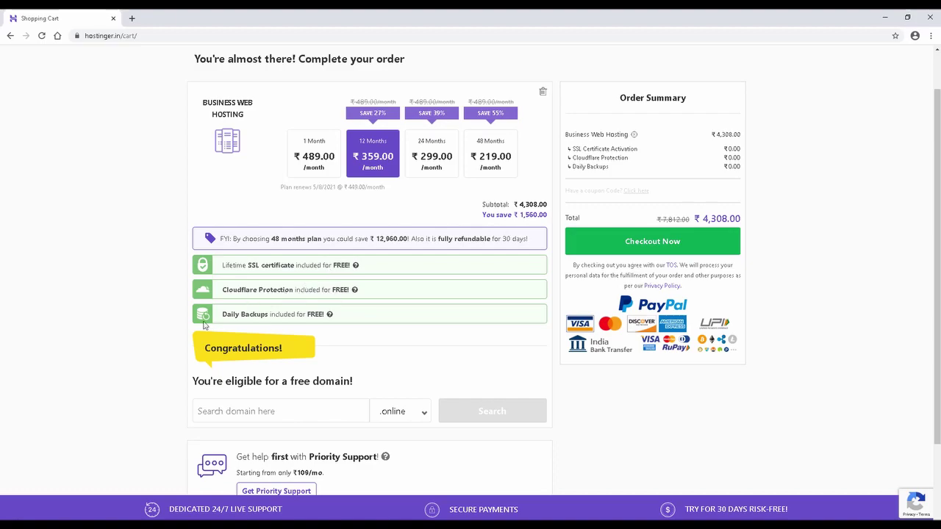
{"action": "scroll", "coordinate": [297, 321], "scroll_direction": "down", "scroll_amount": 2}
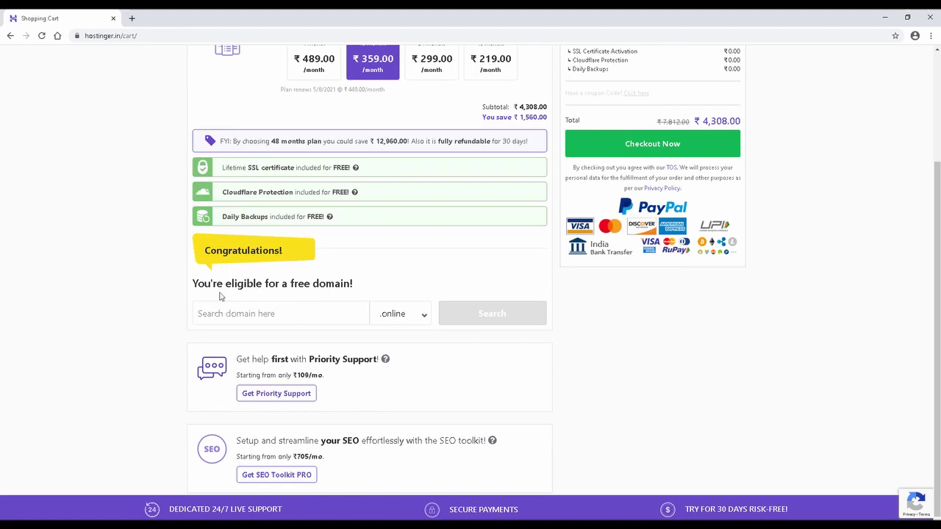
{"action": "scroll", "coordinate": [330, 293], "scroll_direction": "up", "scroll_amount": 2}
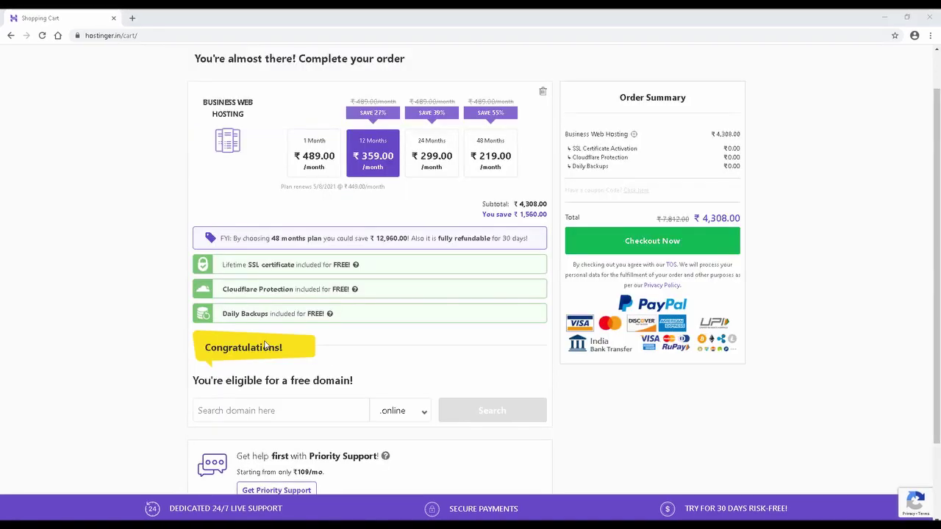
{"action": "left_click", "coordinate": [324, 407]}
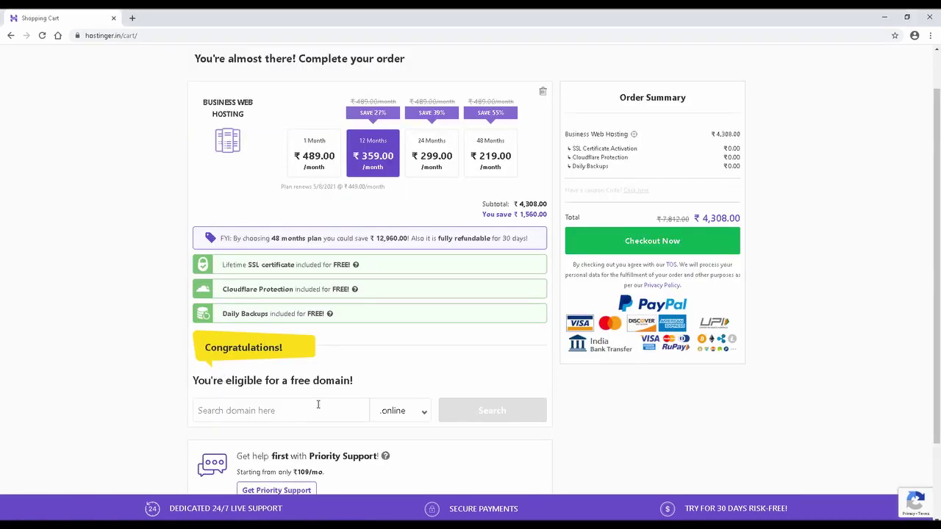
{"action": "type", "text": "lear"}
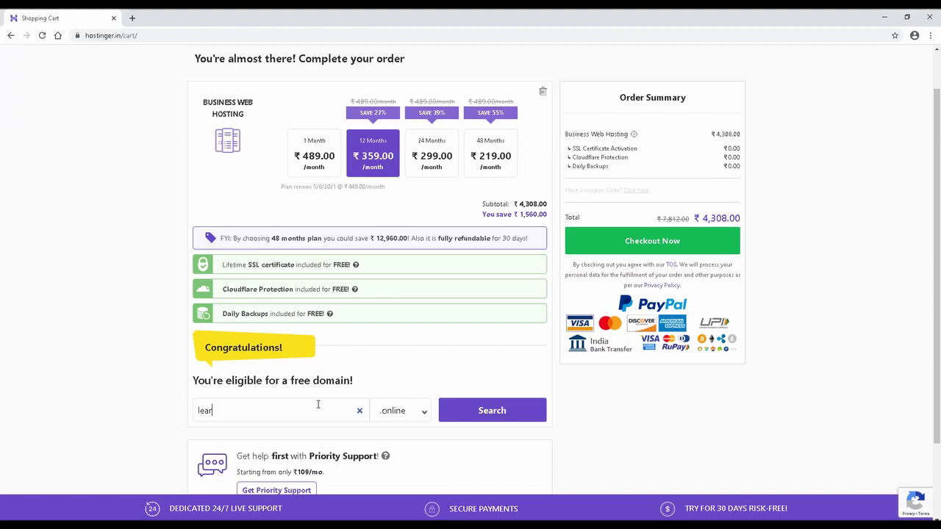
{"action": "type", "text": "nbloggingonline"}
{"action": "left_click", "coordinate": [420, 412]}
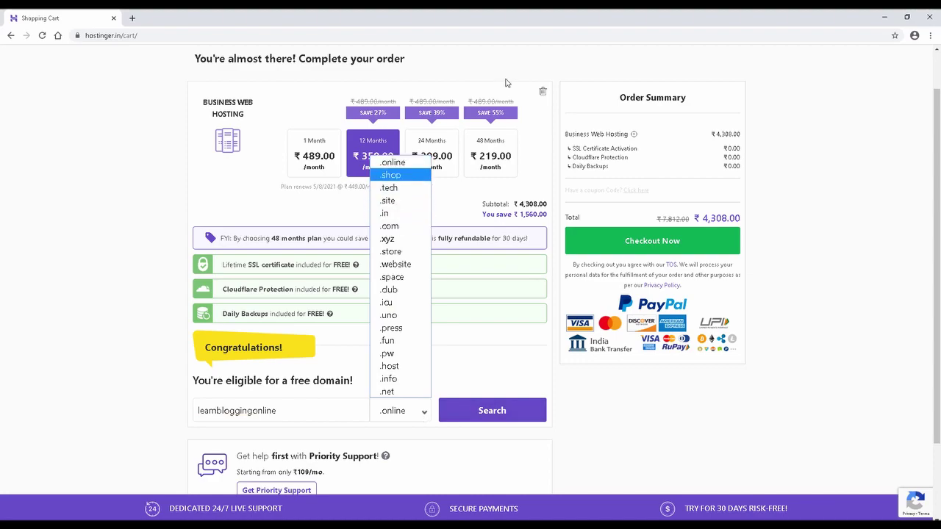
{"action": "left_click", "coordinate": [400, 228]}
{"action": "left_click", "coordinate": [474, 411]}
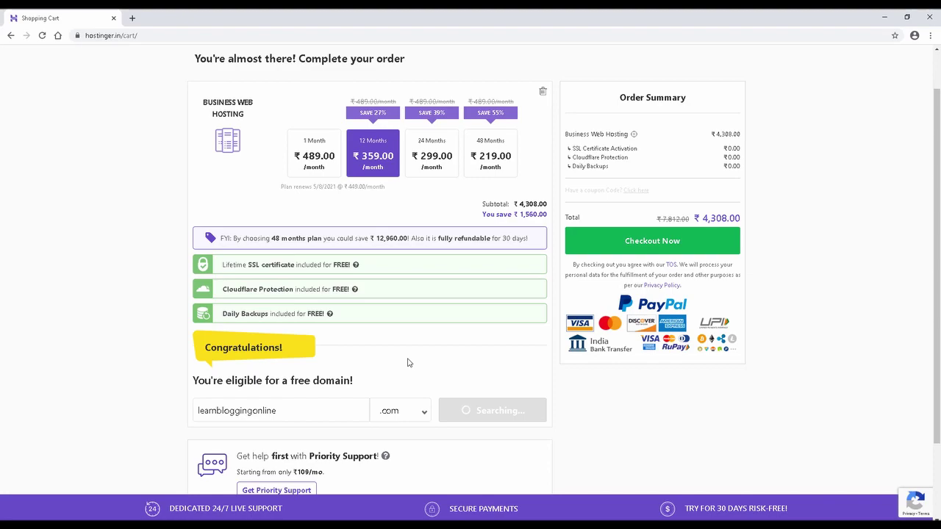
{"action": "scroll", "coordinate": [409, 363], "scroll_direction": "down", "scroll_amount": 1}
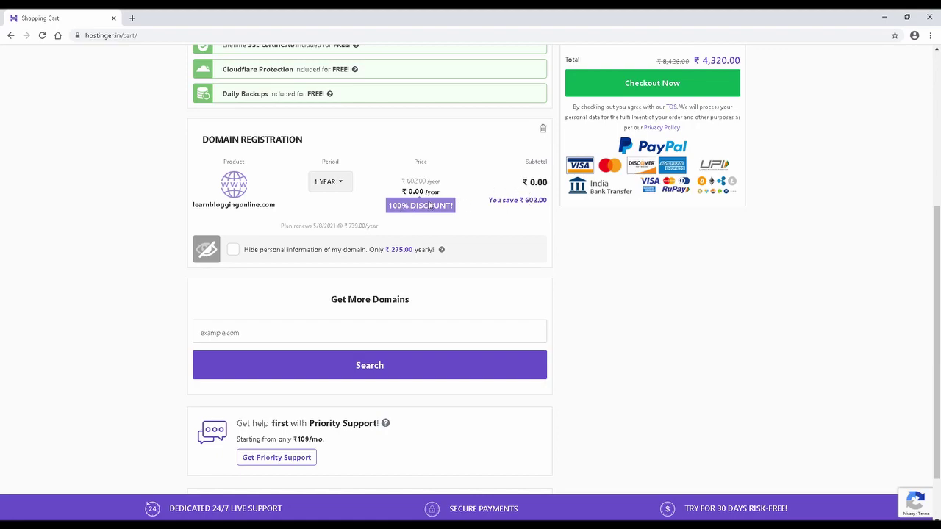
Enable the option to hide personal information for the learnbloggingonline.com domain registration.
{"action": "scroll", "coordinate": [340, 219], "scroll_direction": "up", "scroll_amount": 3}
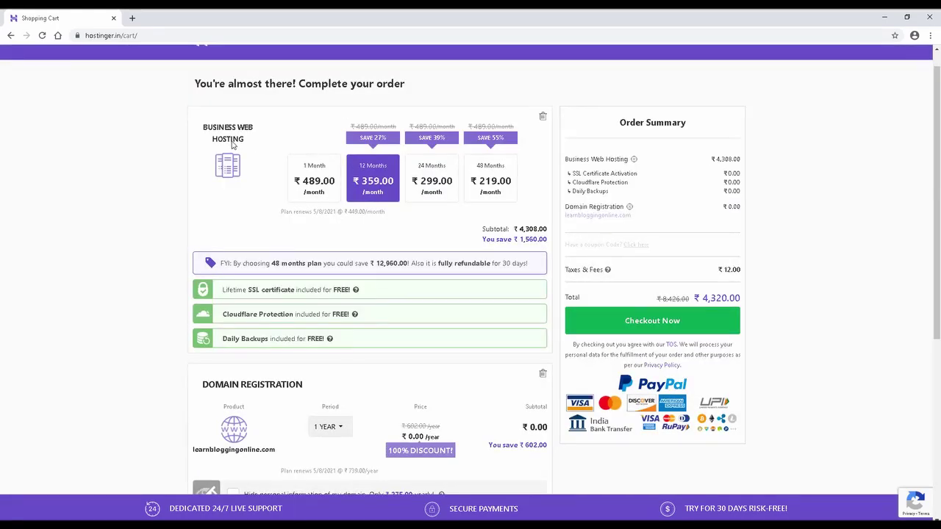
{"action": "scroll", "coordinate": [399, 297], "scroll_direction": "down", "scroll_amount": 3}
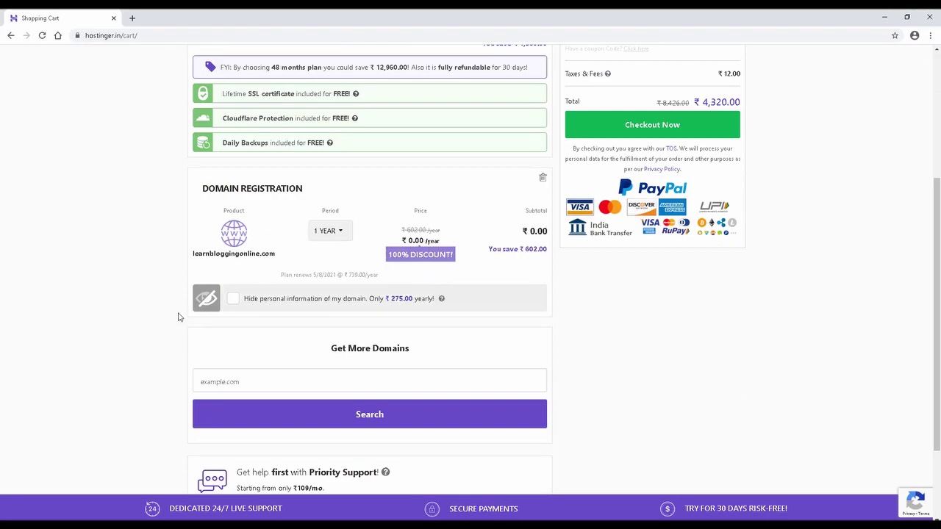
{"action": "scroll", "coordinate": [170, 318], "scroll_direction": "down", "scroll_amount": 1}
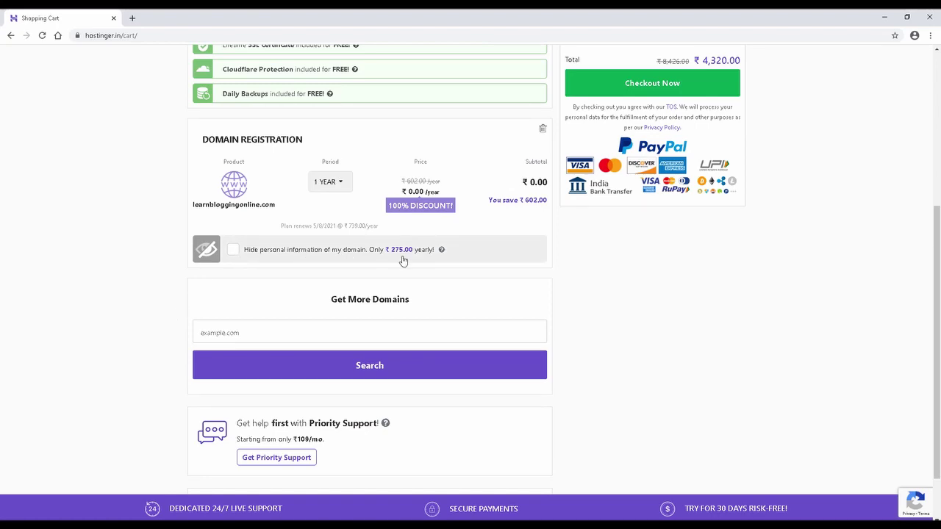
{"action": "left_click", "coordinate": [231, 254]}
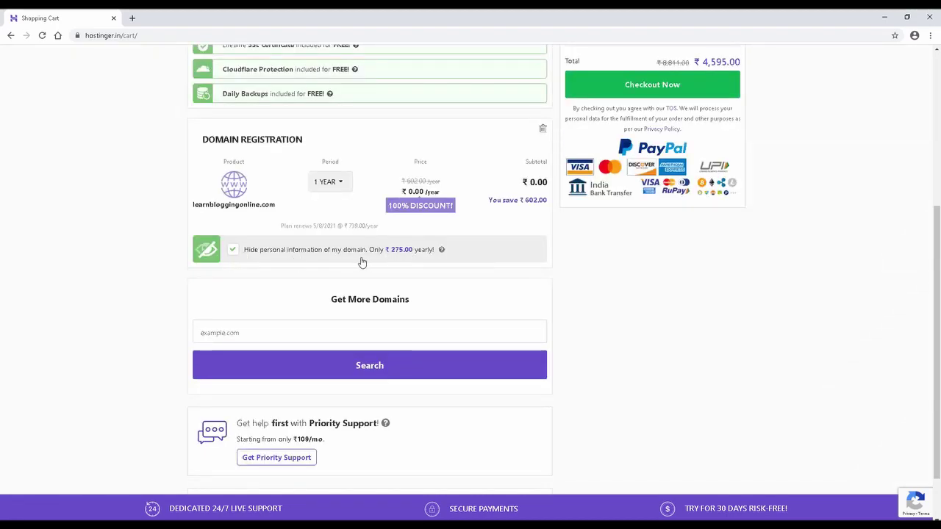
Review the cart's order summary and proceed to checkout.
{"action": "scroll", "coordinate": [328, 266], "scroll_direction": "down", "scroll_amount": 1}
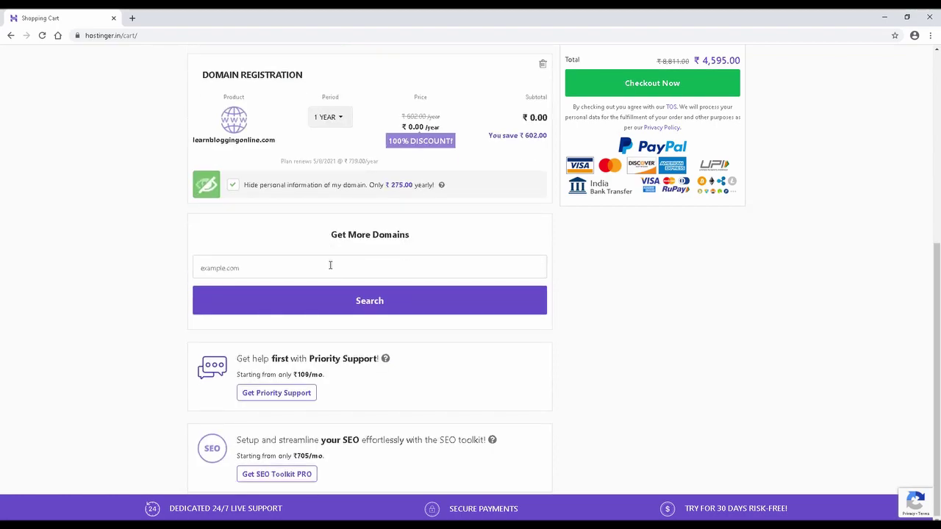
{"action": "scroll", "coordinate": [330, 266], "scroll_direction": "up", "scroll_amount": 3}
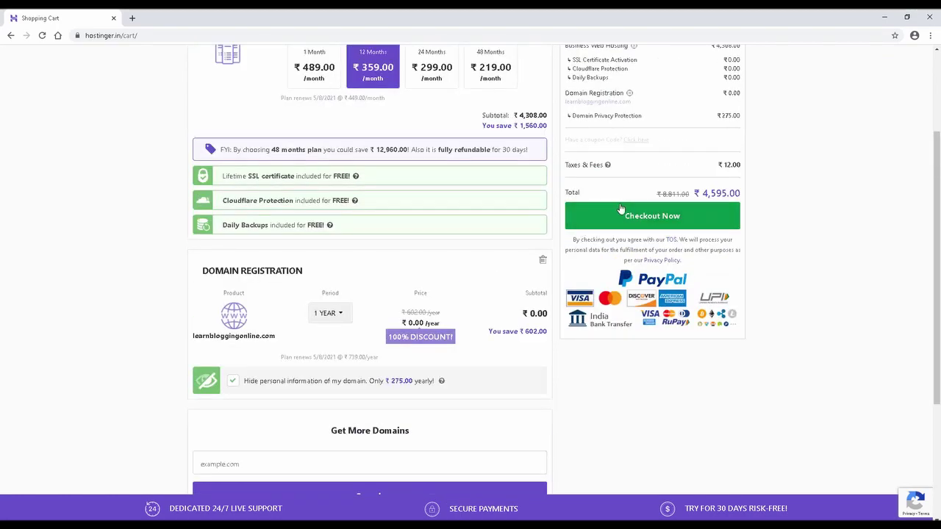
{"action": "scroll", "coordinate": [679, 145], "scroll_direction": "up", "scroll_amount": 2}
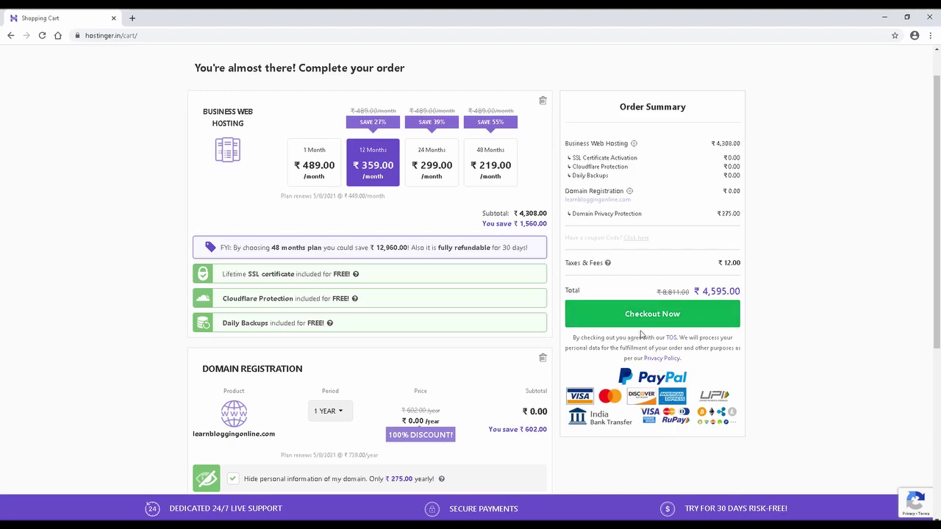
{"action": "scroll", "coordinate": [641, 334], "scroll_direction": "up", "scroll_amount": 1}
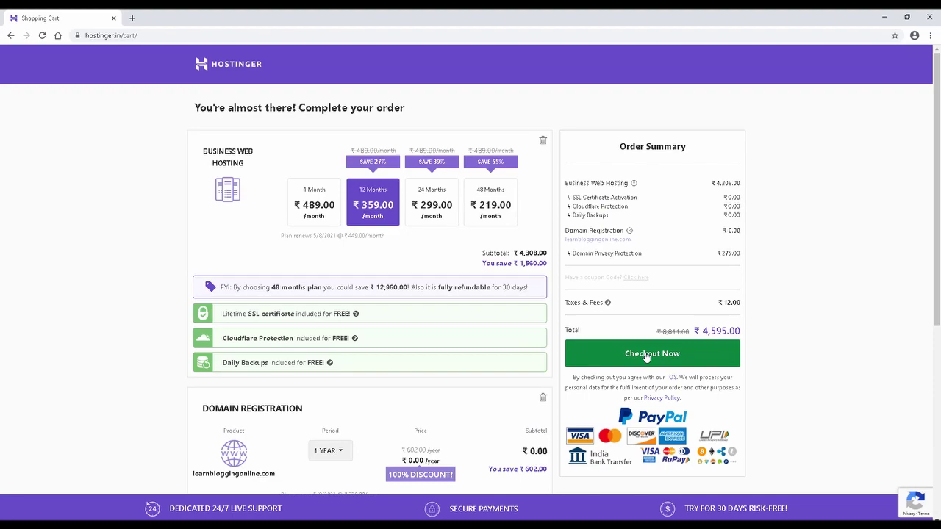
{"action": "left_click", "coordinate": [646, 356]}
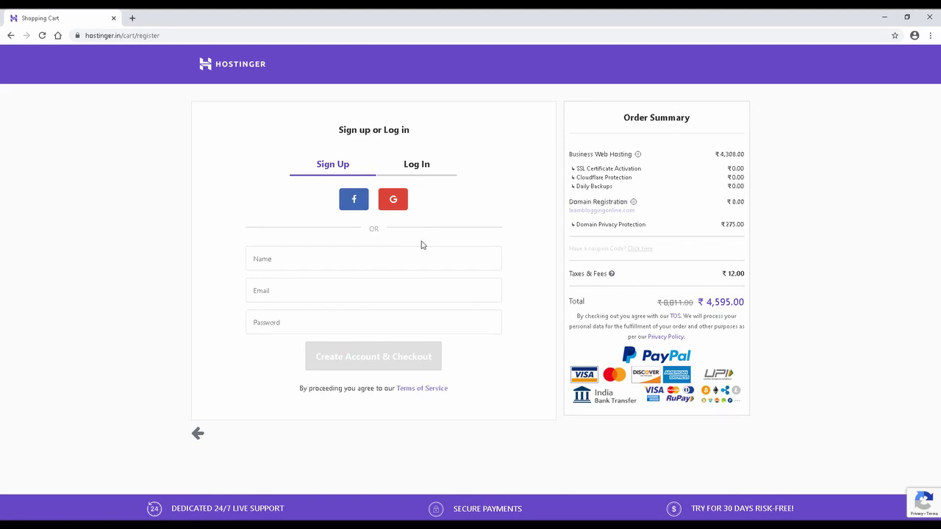
Fill in the sign-up form with the customer's full name, e-mail address and account password.
{"action": "left_click", "coordinate": [376, 258]}
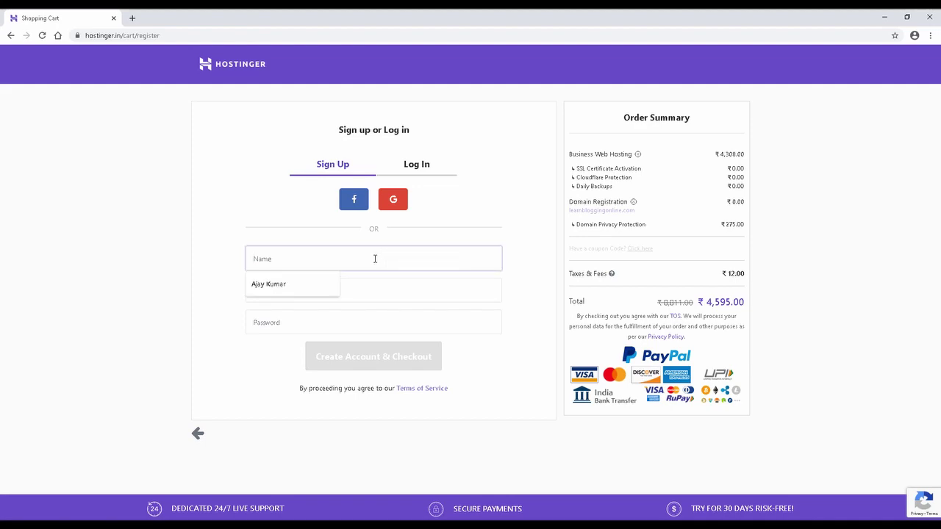
{"action": "left_click", "coordinate": [301, 287]}
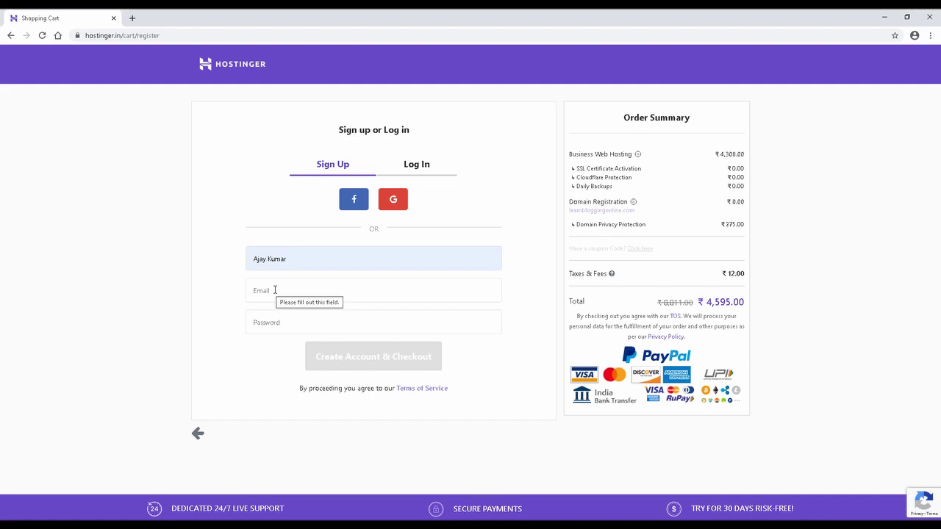
{"action": "left_click", "coordinate": [275, 290]}
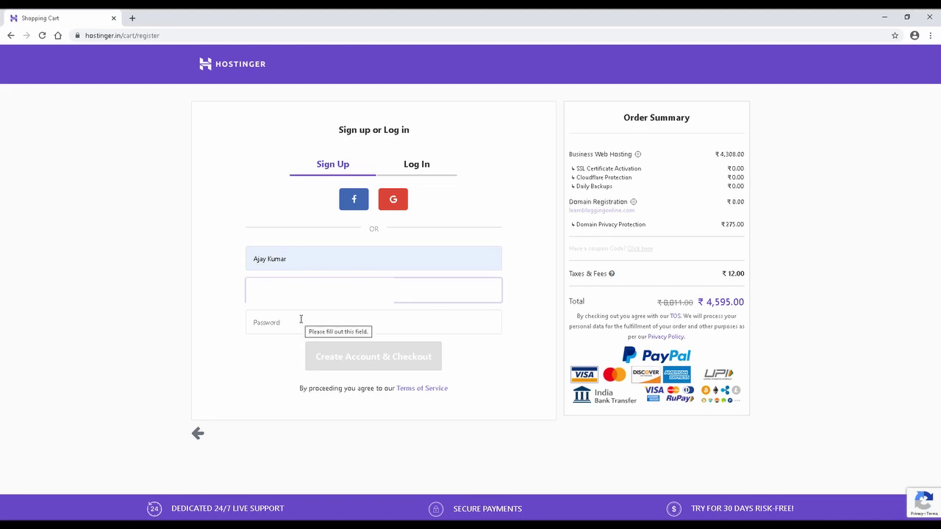
{"action": "left_click", "coordinate": [237, 306]}
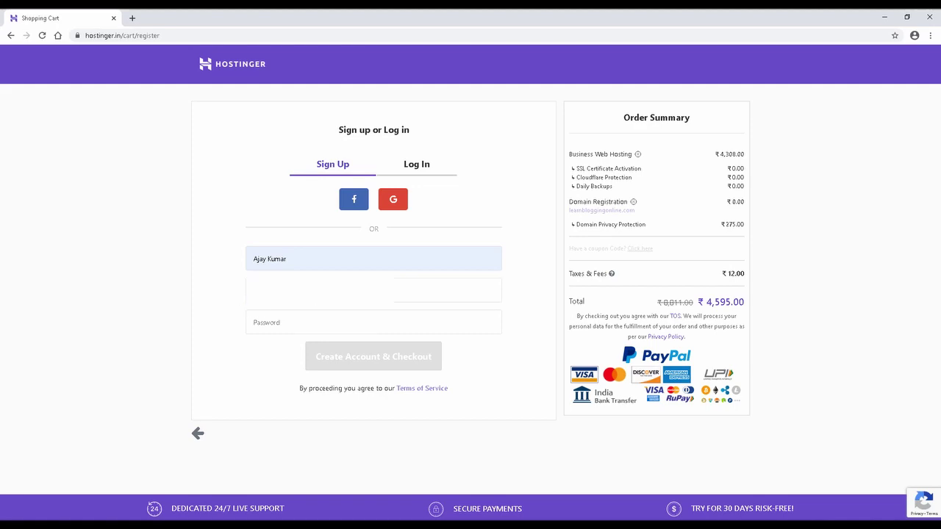
{"action": "left_click", "coordinate": [308, 323]}
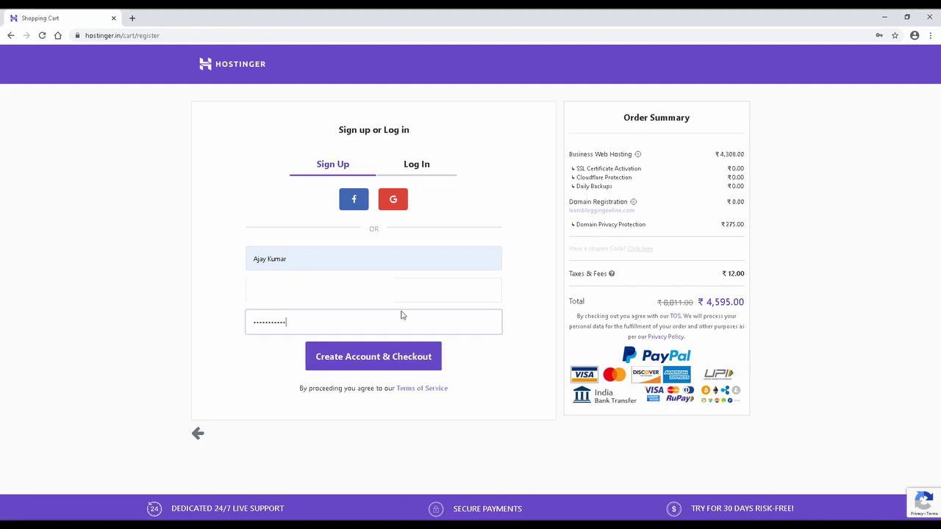
Create the account from the completed sign-up form and continue to the payment method selection.
{"action": "left_click", "coordinate": [386, 360]}
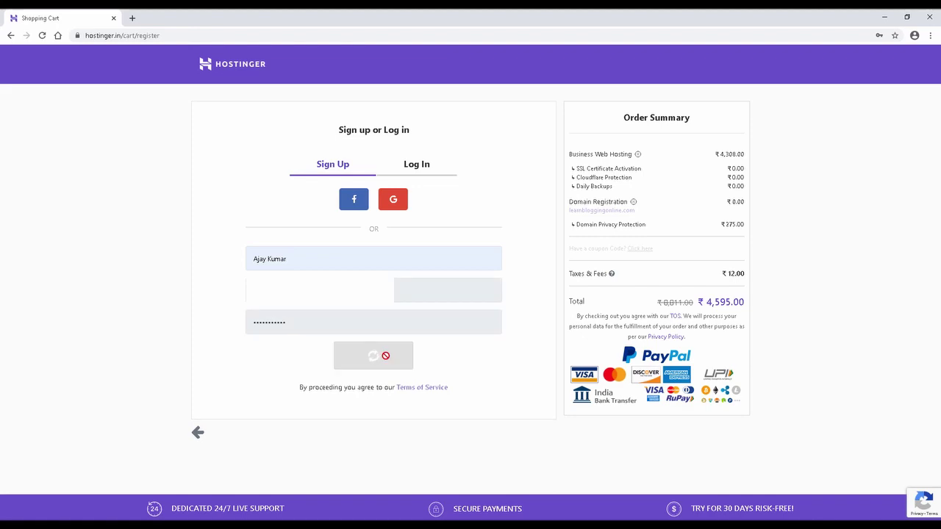
{"action": "left_click", "coordinate": [386, 360]}
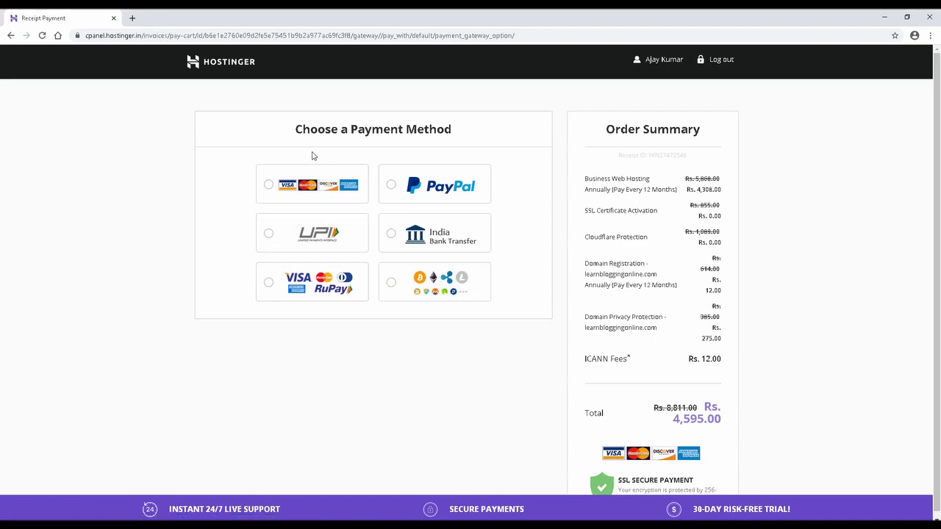
{"action": "scroll", "coordinate": [492, 353], "scroll_direction": "down", "scroll_amount": 1}
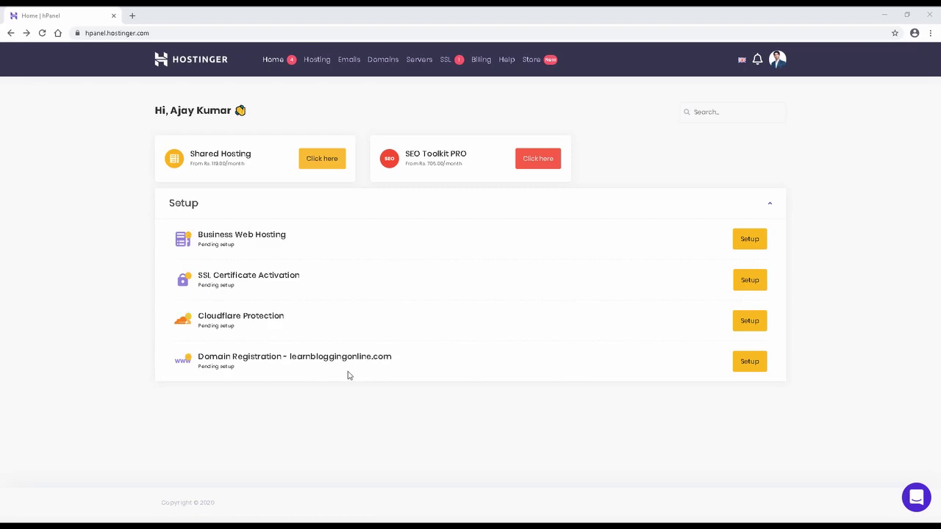
Open the pending setup for the learnbloggingonline.com domain registration and read the note on WHOIS information and Privacy Protection.
{"action": "left_click", "coordinate": [741, 368]}
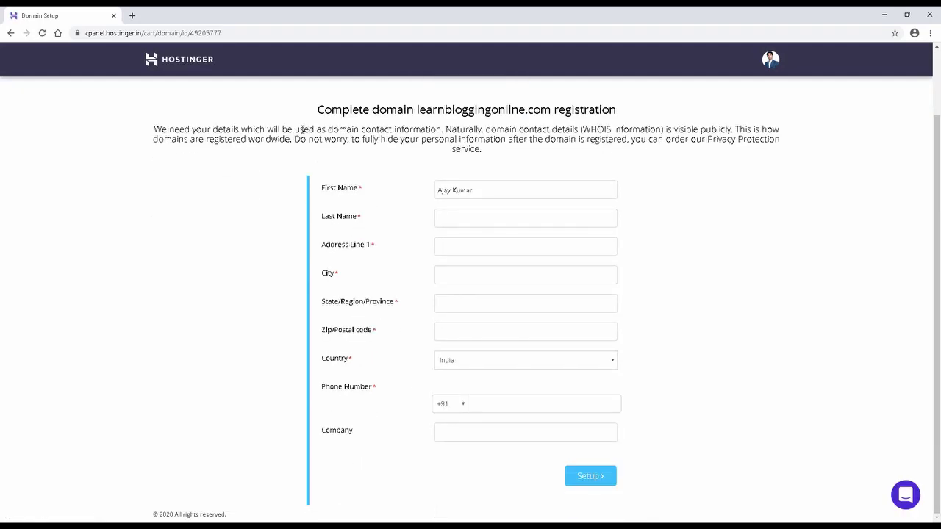
{"action": "scroll", "coordinate": [303, 129], "scroll_direction": "up", "scroll_amount": 1}
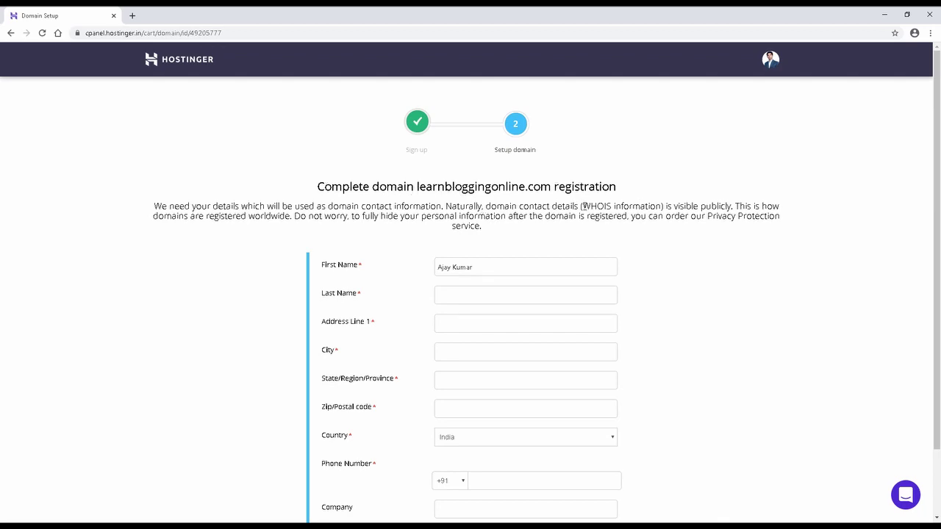
{"action": "left_click_drag", "start_coordinate": [582, 207], "coordinate": [660, 209]}
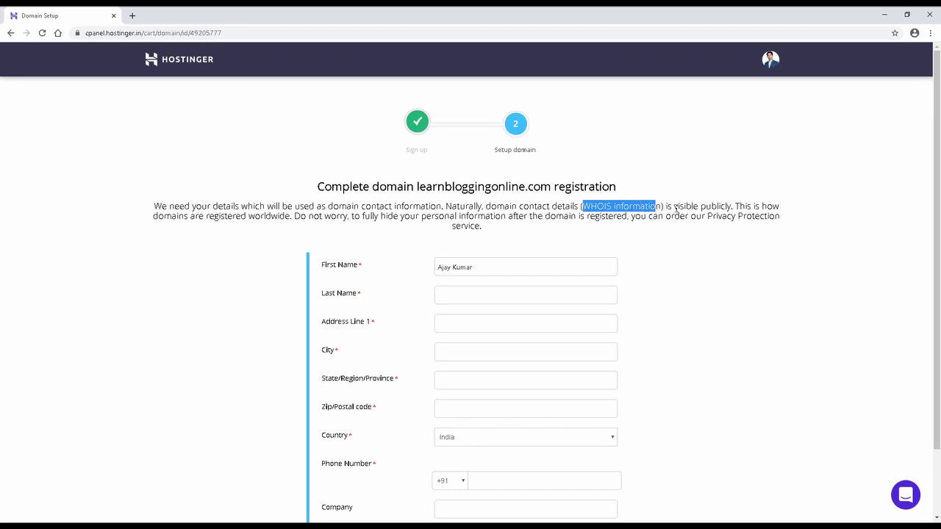
{"action": "left_click_drag", "start_coordinate": [713, 215], "coordinate": [483, 231]}
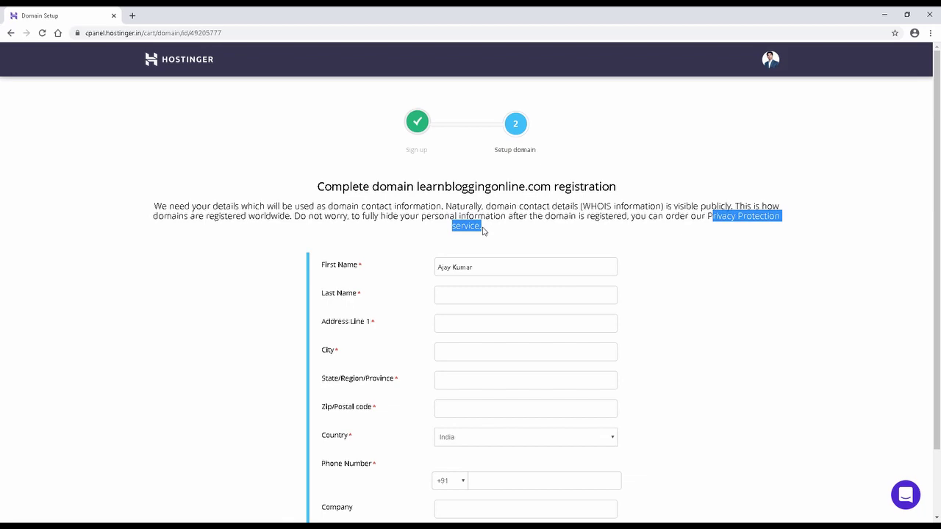
{"action": "left_click", "coordinate": [705, 217]}
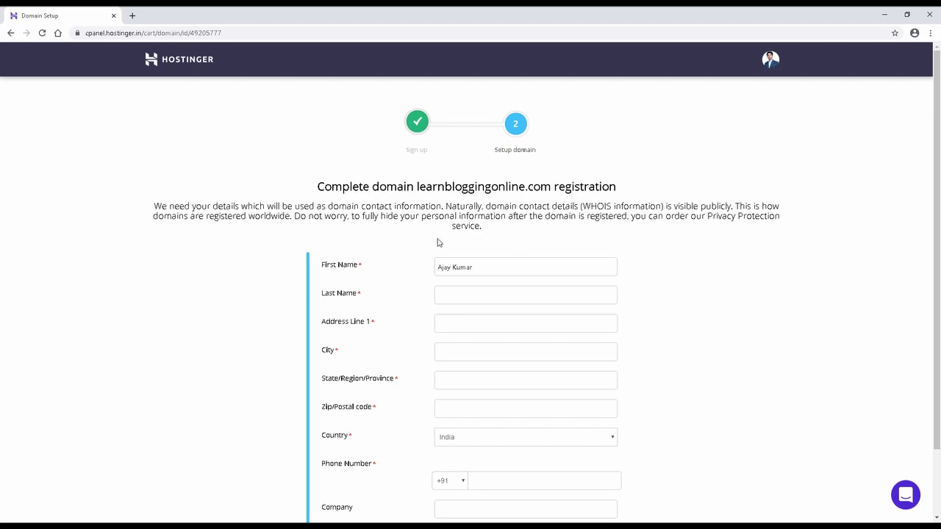
Complete the domain registration form with the registrant's last name, address and remaining contact details, and submit it.
{"action": "scroll", "coordinate": [438, 243], "scroll_direction": "down", "scroll_amount": 1}
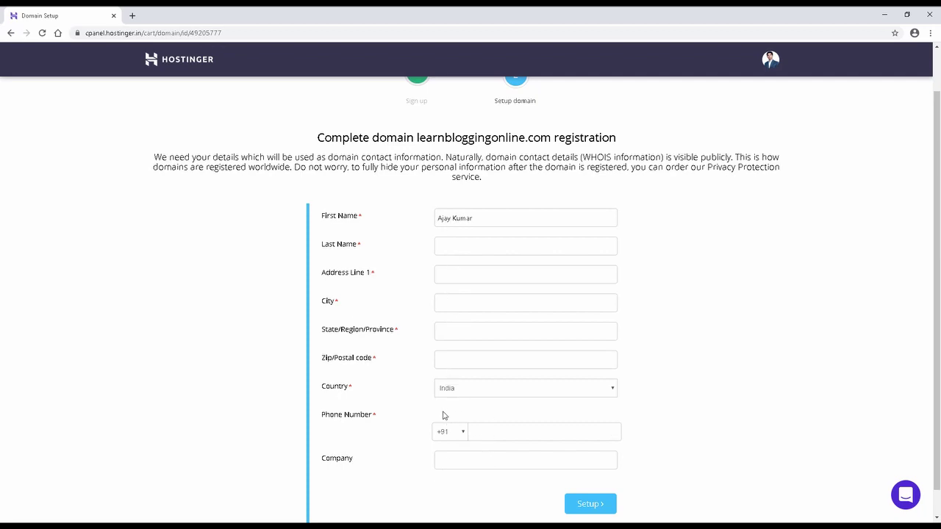
{"action": "scroll", "coordinate": [444, 445], "scroll_direction": "down", "scroll_amount": 1}
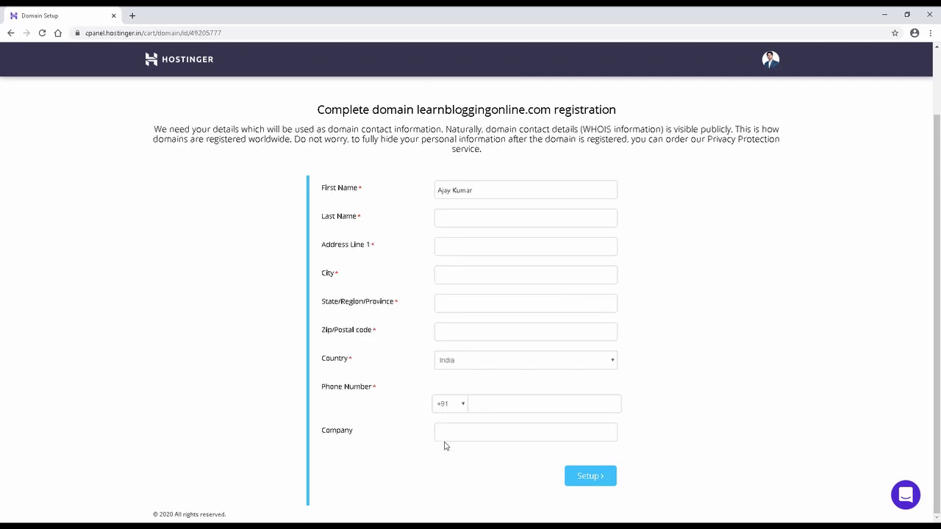
{"action": "left_click", "coordinate": [450, 211]}
{"action": "type", "text": "Kumar"}
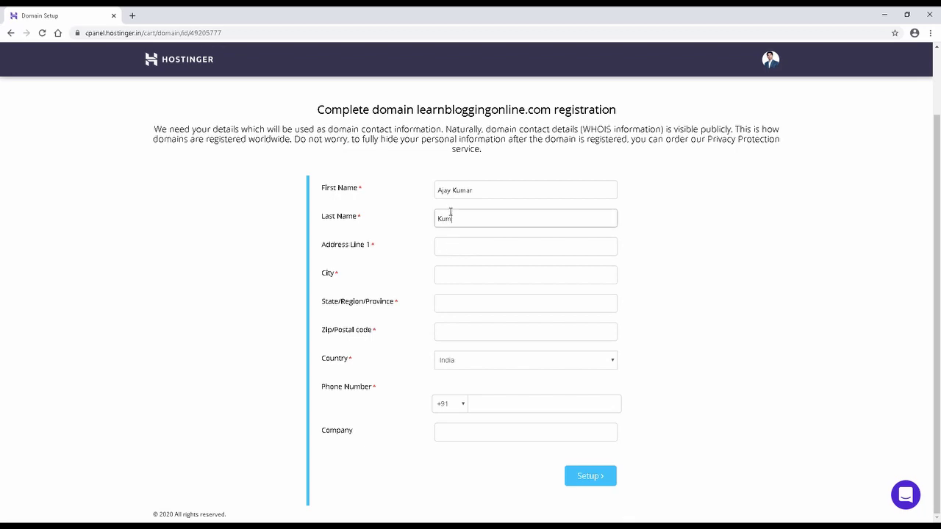
{"action": "left_click", "coordinate": [461, 242]}
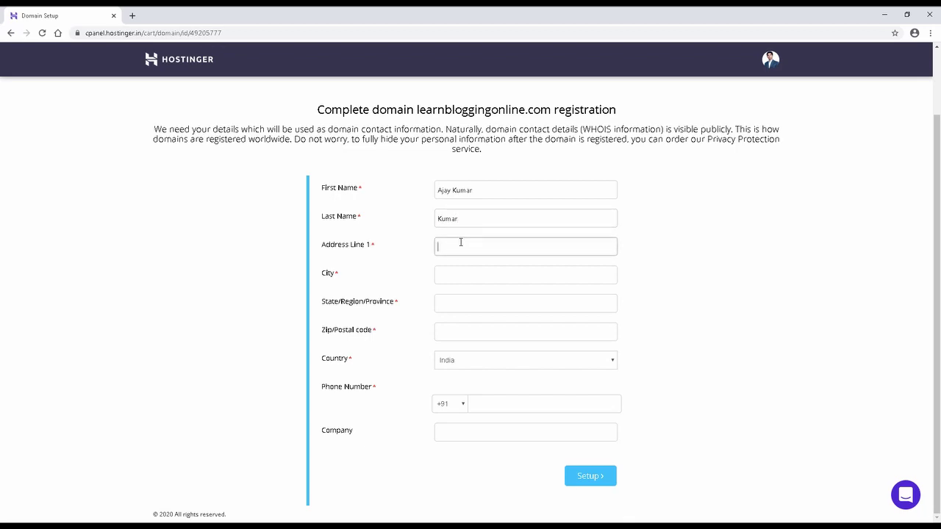
{"action": "type", "text": "Gand"}
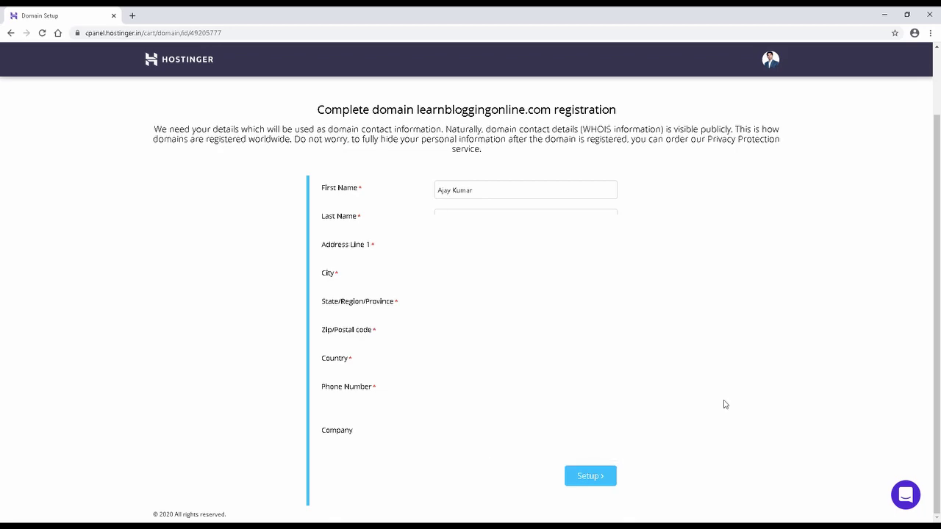
{"action": "left_click", "coordinate": [591, 478]}
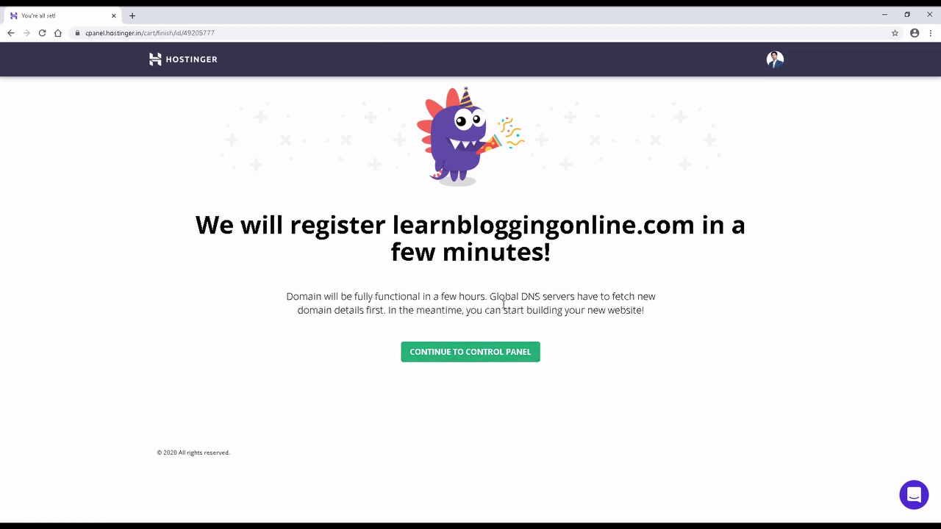
Continue to the control panel and review the domain's status, privacy settings, nameservers and contact details.
{"action": "left_click", "coordinate": [473, 361]}
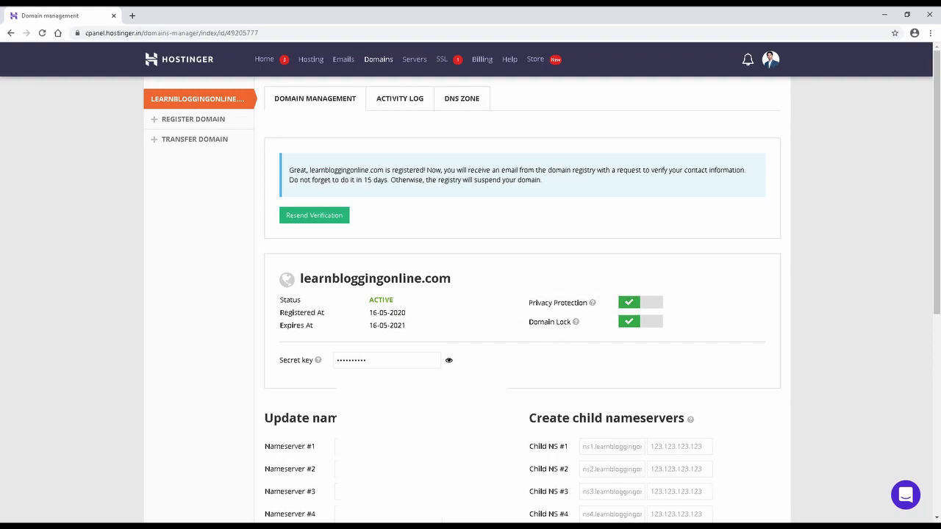
{"action": "scroll", "coordinate": [326, 336], "scroll_direction": "down", "scroll_amount": 2}
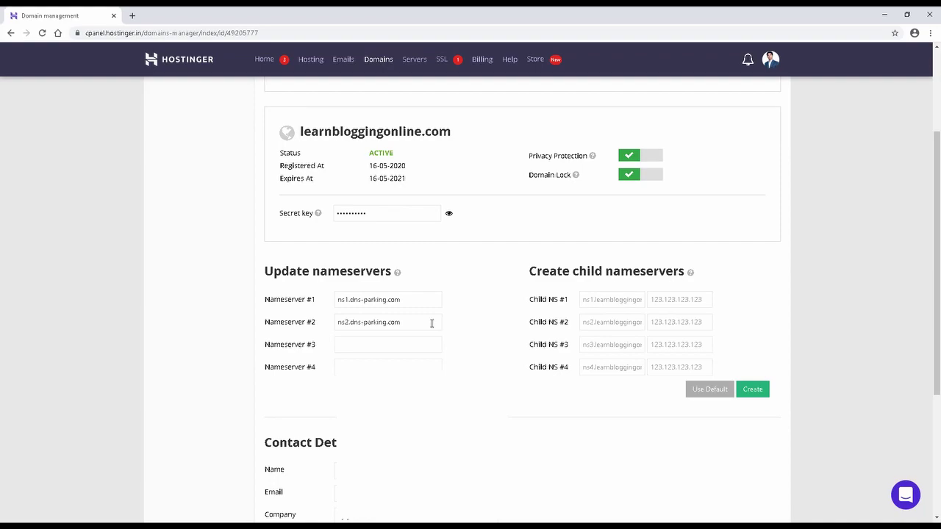
{"action": "scroll", "coordinate": [431, 323], "scroll_direction": "down", "scroll_amount": 2}
{"action": "scroll", "coordinate": [470, 294], "scroll_direction": "down", "scroll_amount": 1}
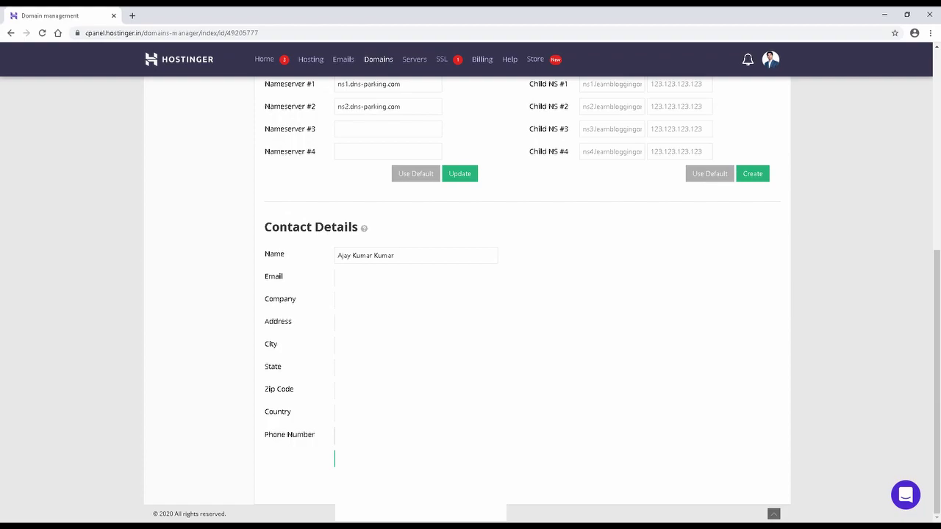
{"action": "scroll", "coordinate": [470, 294], "scroll_direction": "up", "scroll_amount": 5}
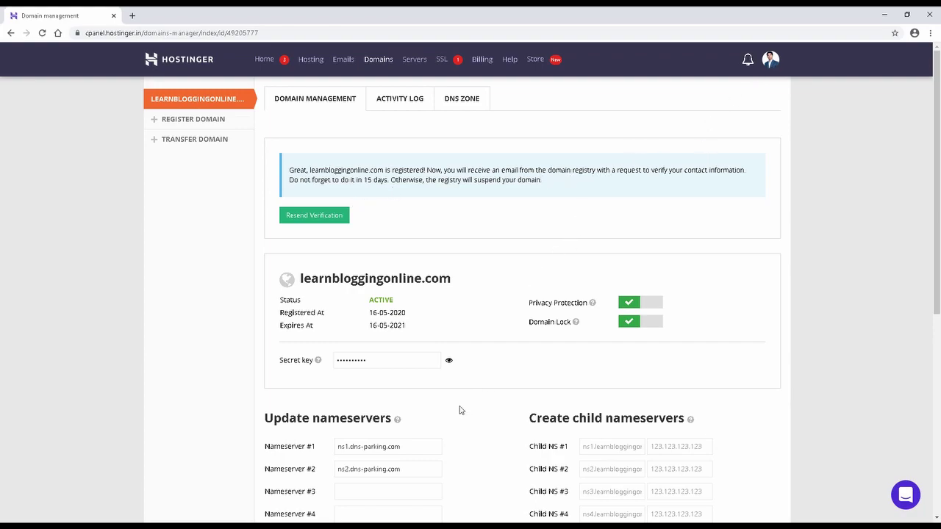
{"action": "scroll", "coordinate": [460, 409], "scroll_direction": "down", "scroll_amount": 2}
{"action": "scroll", "coordinate": [460, 409], "scroll_direction": "down", "scroll_amount": 3}
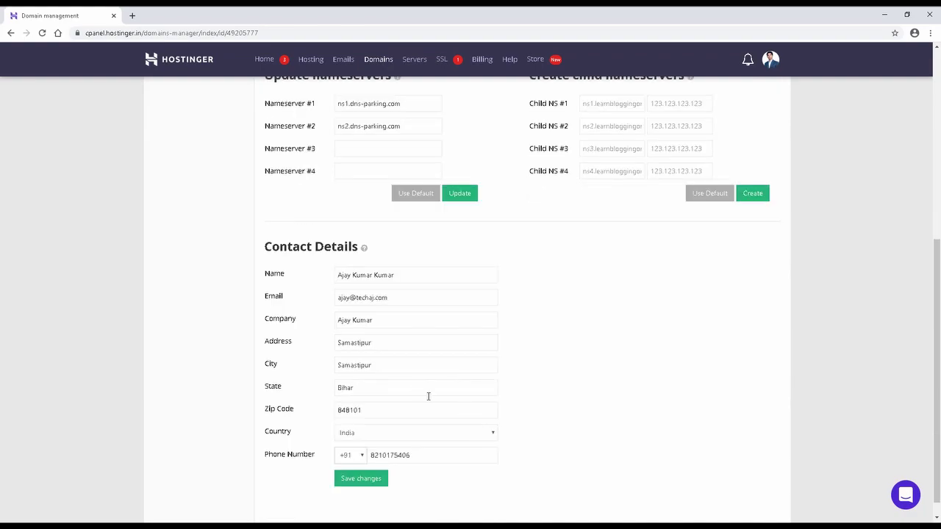
{"action": "scroll", "coordinate": [488, 395], "scroll_direction": "up", "scroll_amount": 4}
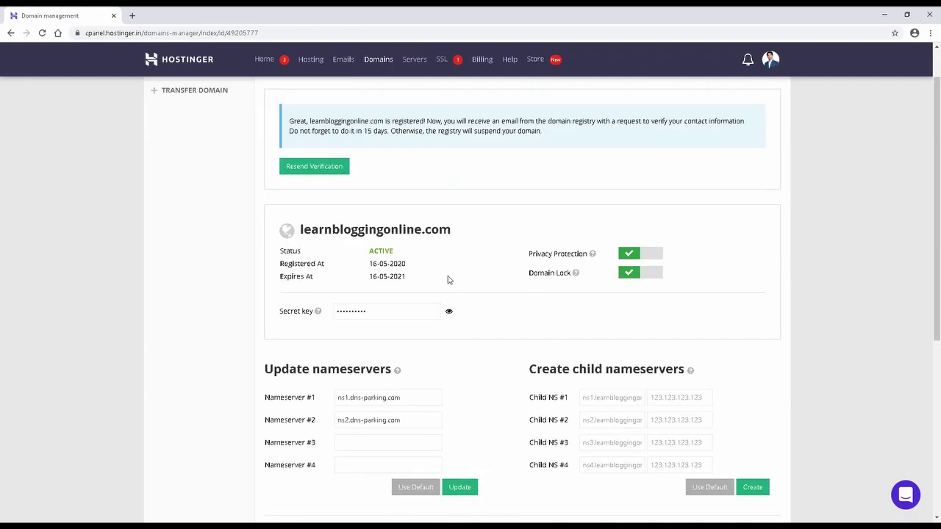
{"action": "scroll", "coordinate": [449, 278], "scroll_direction": "up", "scroll_amount": 1}
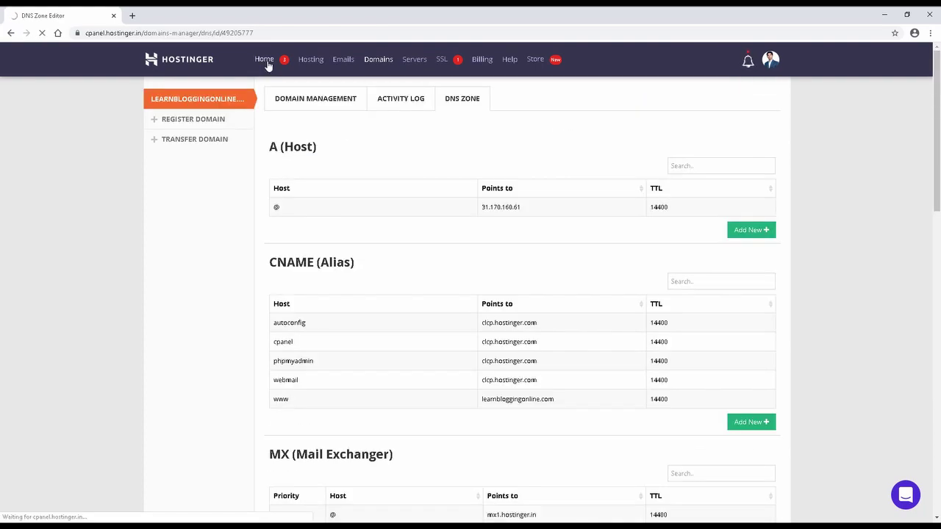
Return to the account home page and start the guided setup for Business Web Hosting.
{"action": "left_click", "coordinate": [267, 64]}
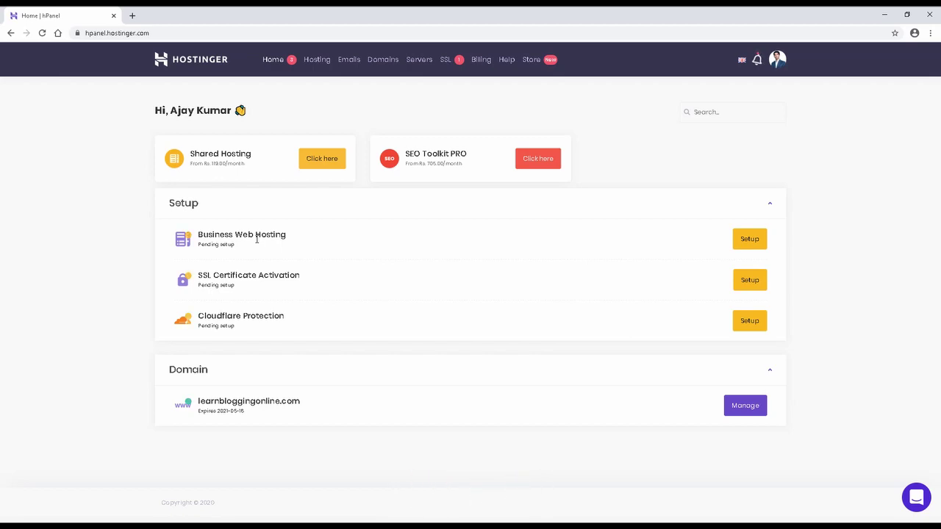
{"action": "left_click", "coordinate": [745, 248]}
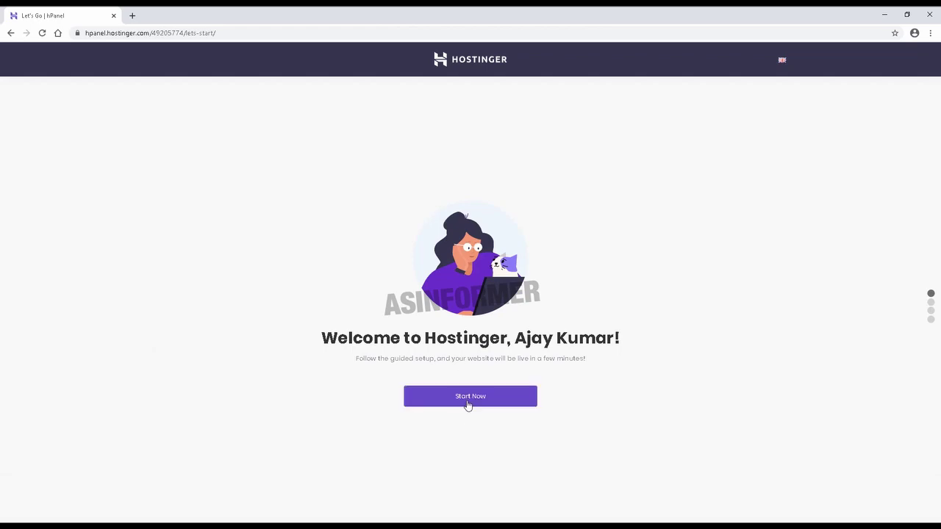
{"action": "left_click", "coordinate": [468, 401]}
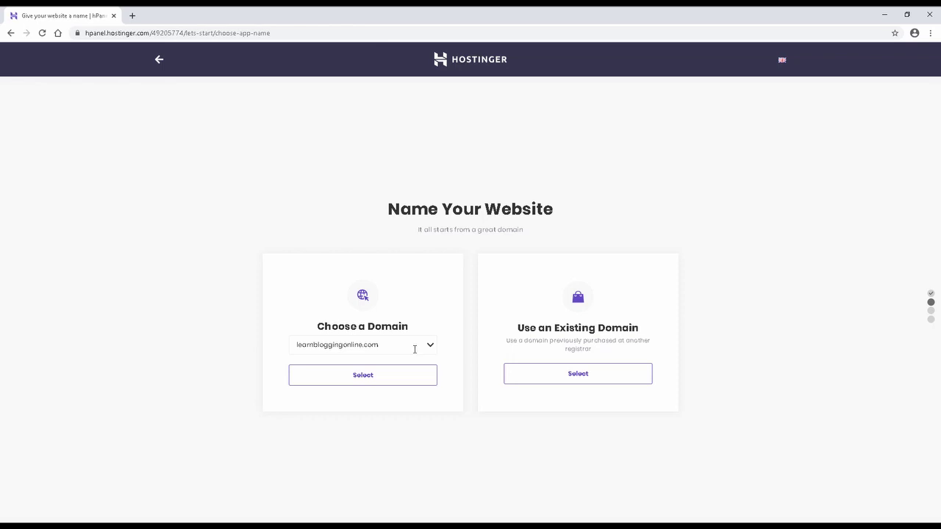
Choose learnbloggingonline.com as the website's domain and opt to build a new website.
{"action": "left_click", "coordinate": [426, 347]}
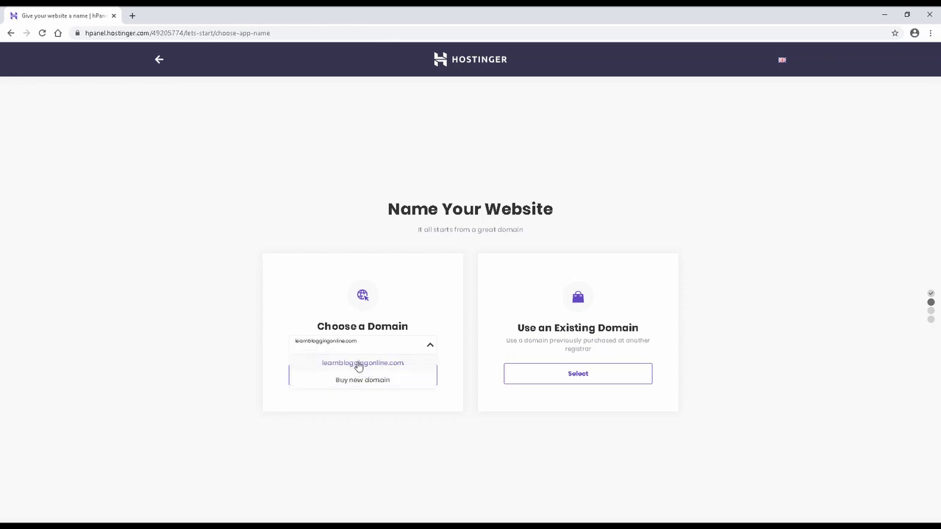
{"action": "left_click", "coordinate": [369, 365]}
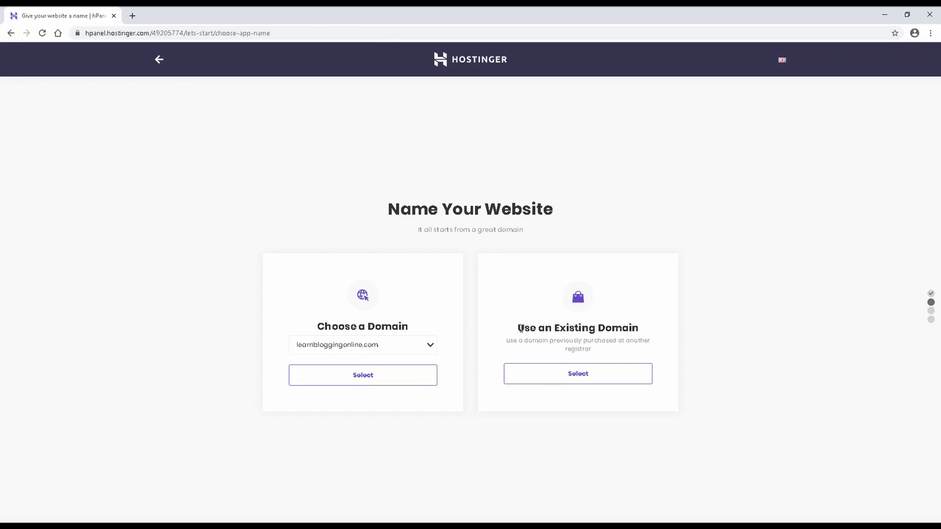
{"action": "left_click_drag", "start_coordinate": [520, 328], "coordinate": [633, 328]}
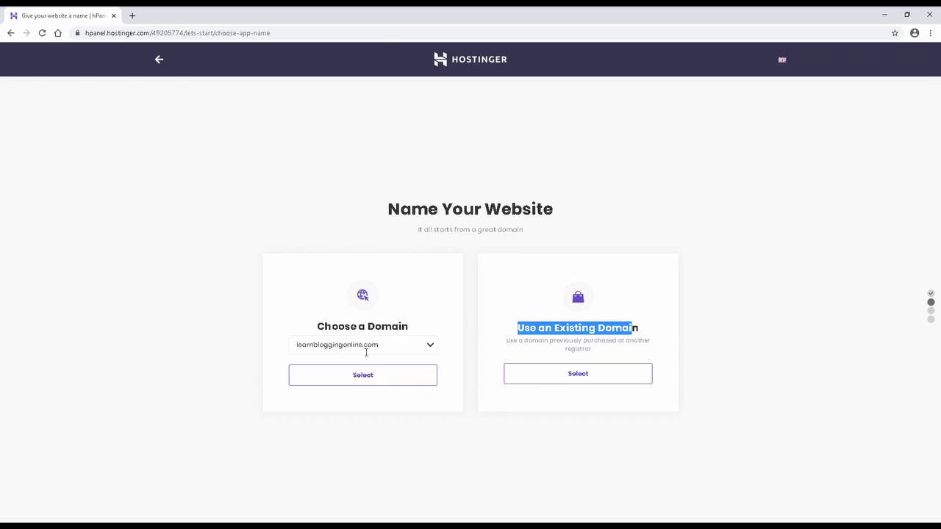
{"action": "left_click", "coordinate": [378, 377]}
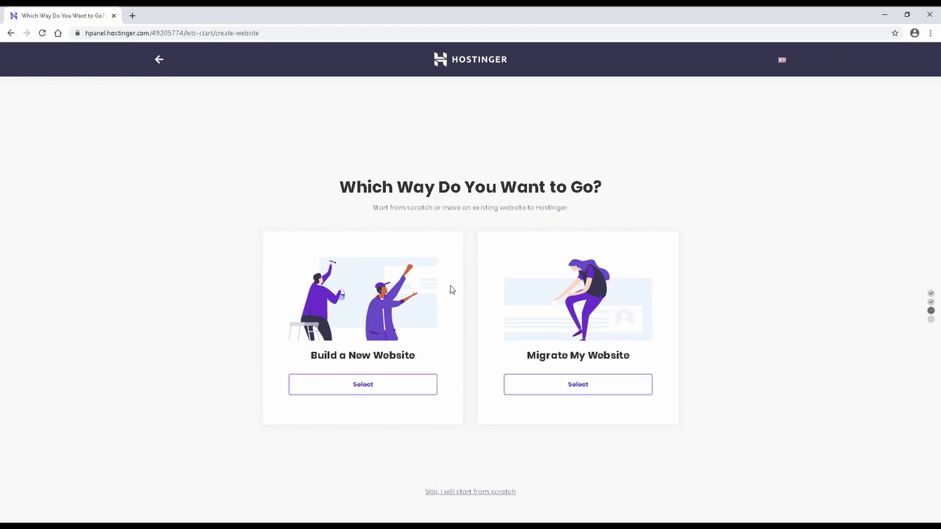
{"action": "left_click", "coordinate": [370, 392]}
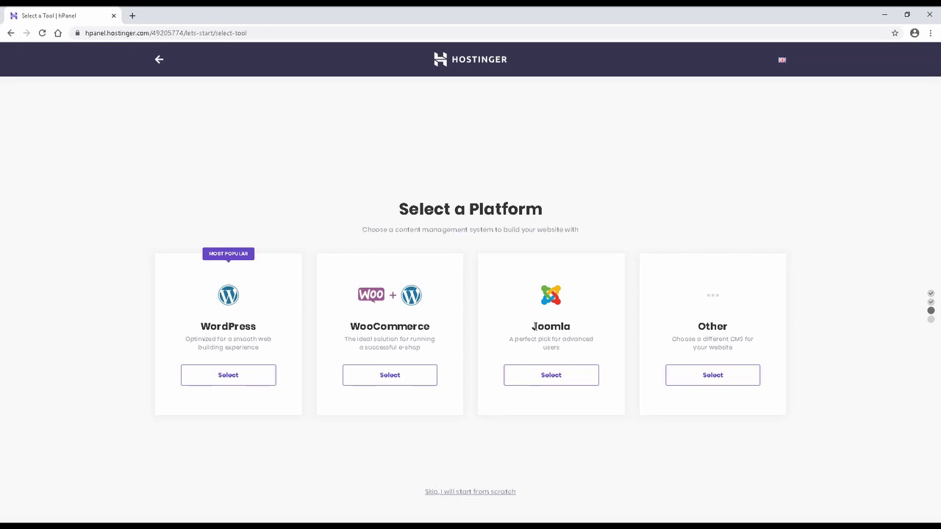
Examine the platform choices for the new website, comparing Joomla with WordPress.
{"action": "left_click_drag", "start_coordinate": [532, 327], "coordinate": [567, 326]}
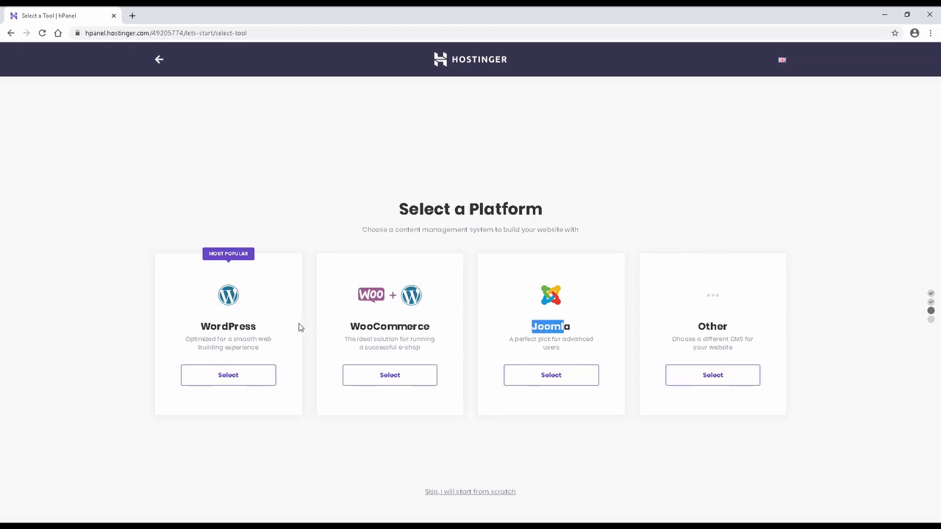
{"action": "left_click", "coordinate": [536, 332]}
{"action": "left_click_drag", "start_coordinate": [531, 329], "coordinate": [572, 328]}
{"action": "left_click", "coordinate": [534, 328]}
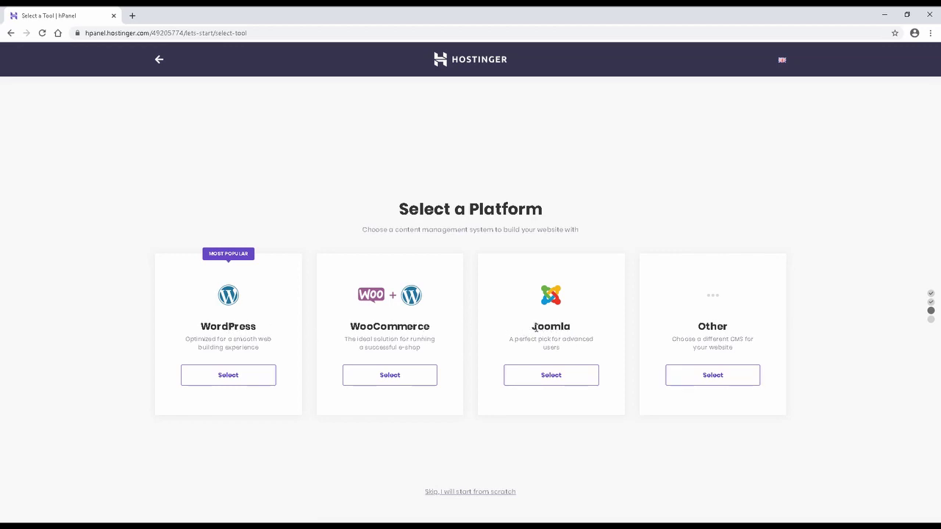
{"action": "left_click_drag", "start_coordinate": [535, 328], "coordinate": [571, 328]}
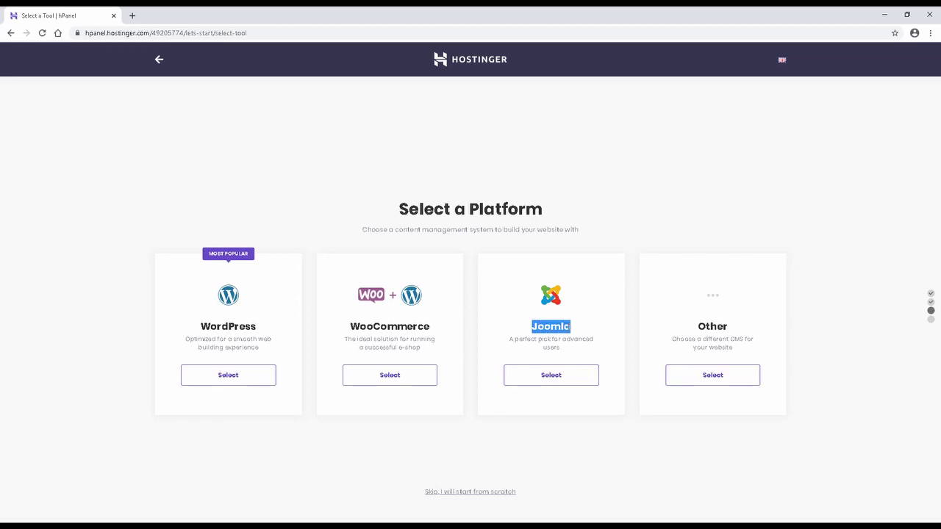
{"action": "left_click", "coordinate": [551, 328]}
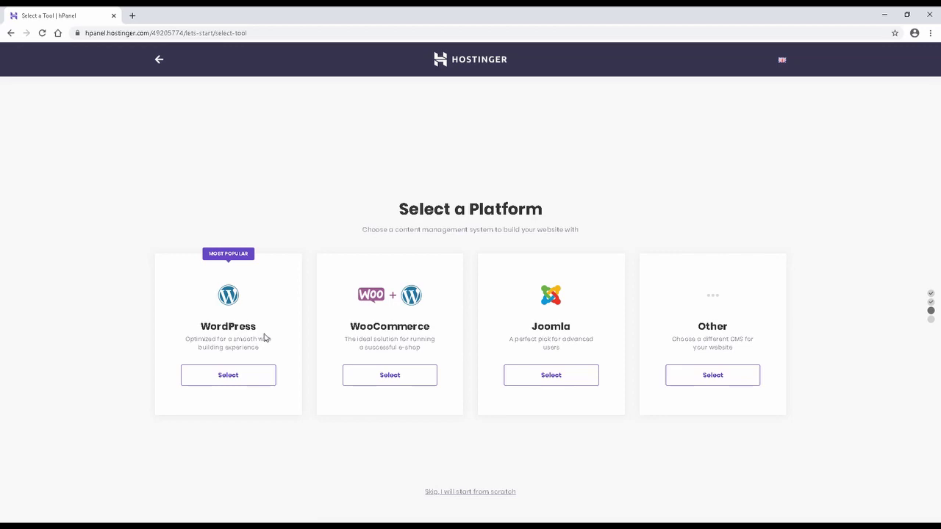
{"action": "double_click", "coordinate": [217, 327]}
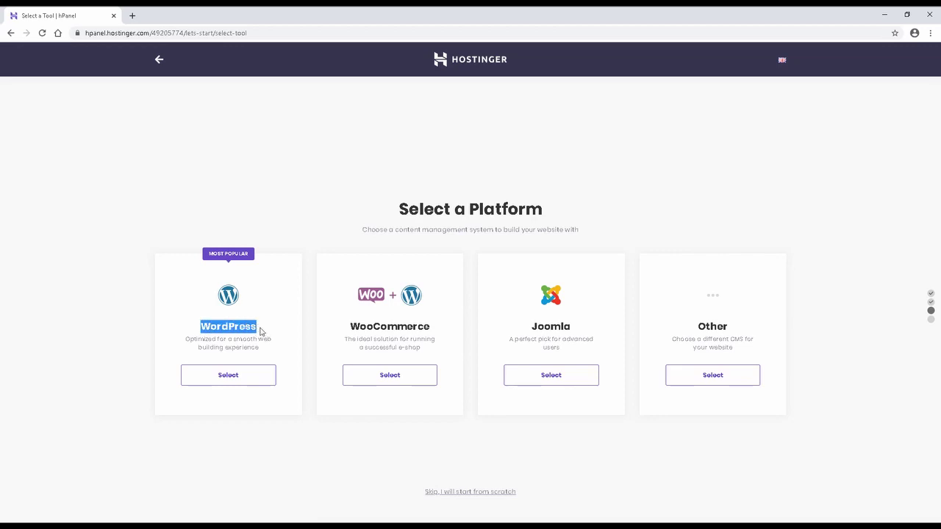
{"action": "left_click", "coordinate": [233, 337]}
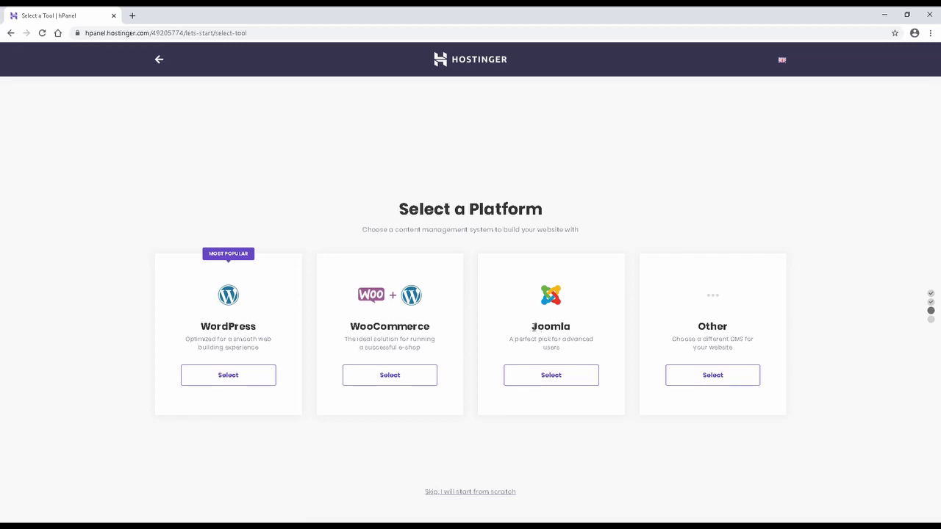
{"action": "left_click_drag", "start_coordinate": [532, 327], "coordinate": [568, 327]}
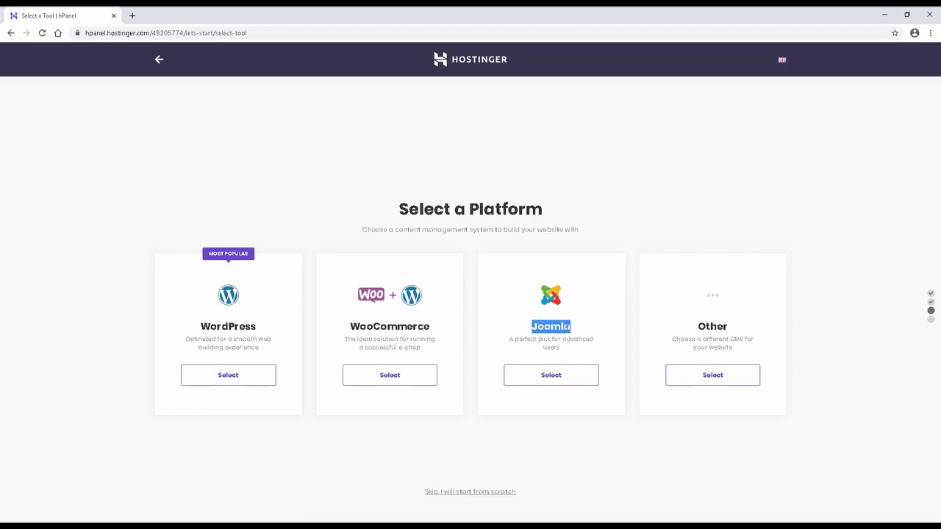
{"action": "left_click", "coordinate": [544, 333]}
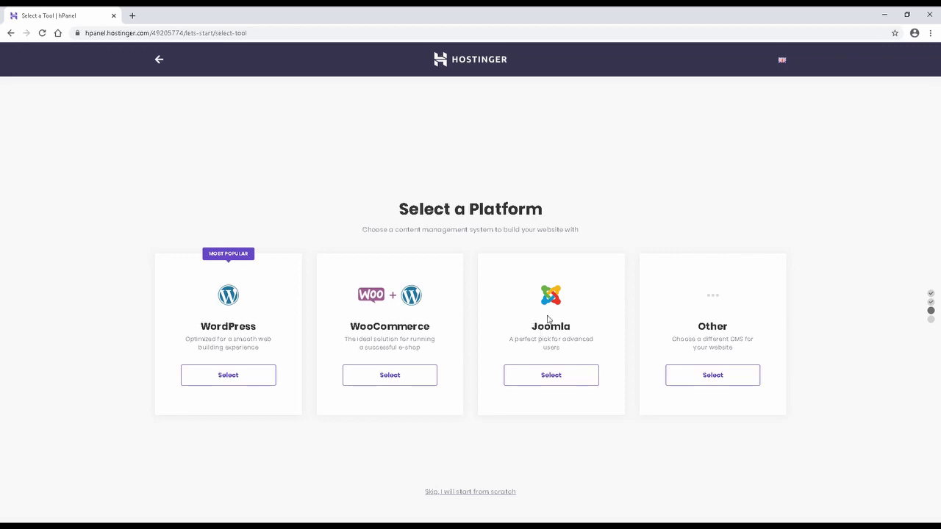
{"action": "left_click_drag", "start_coordinate": [208, 326], "coordinate": [248, 327]}
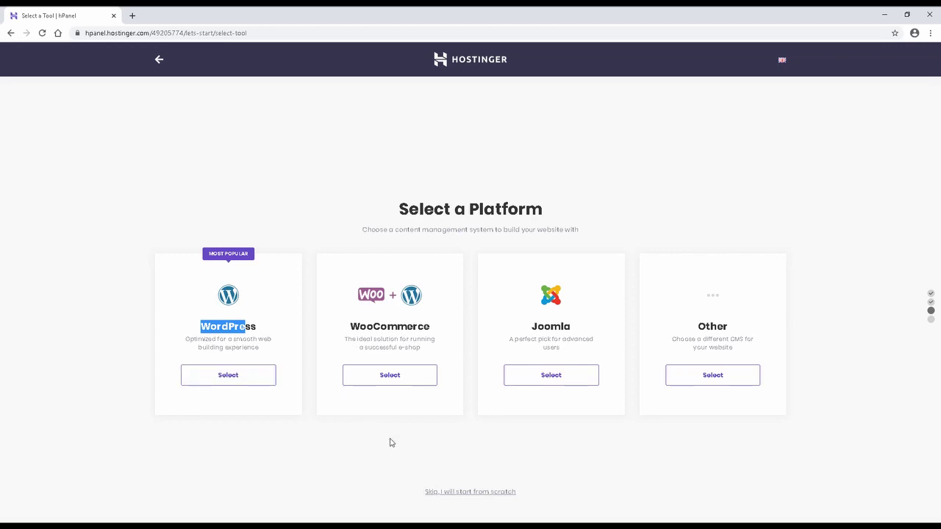
{"action": "left_click", "coordinate": [273, 318]}
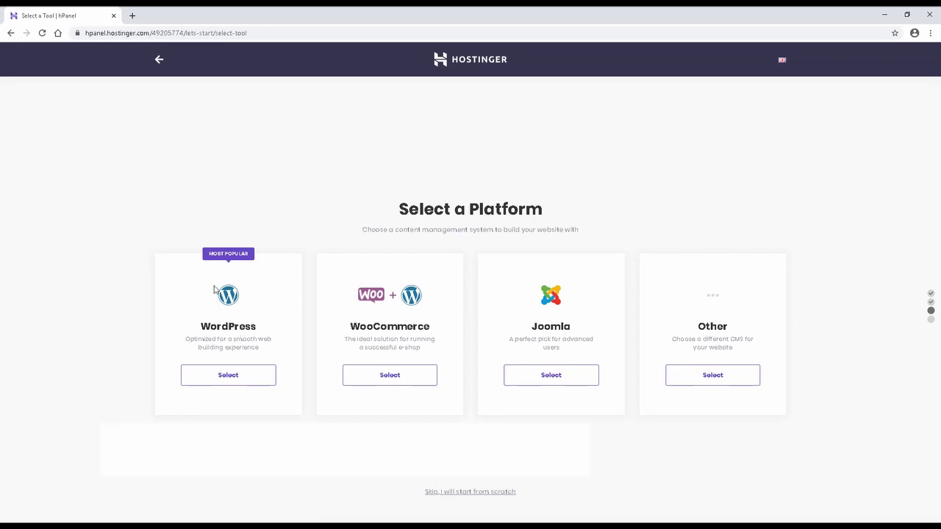
Choose WordPress as the platform and create its admin account with the email address and password.
{"action": "left_click", "coordinate": [239, 372]}
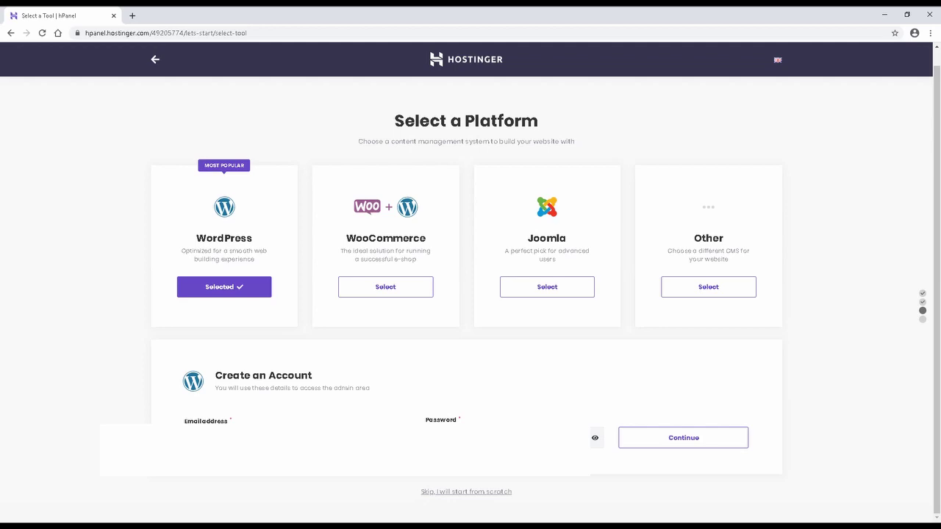
{"action": "key", "text": "Tab"}
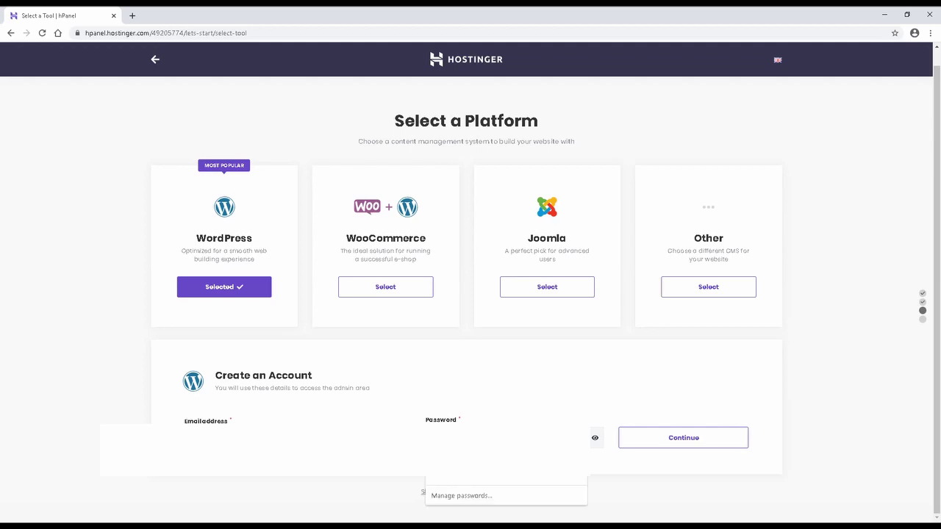
{"action": "left_click", "coordinate": [595, 438]}
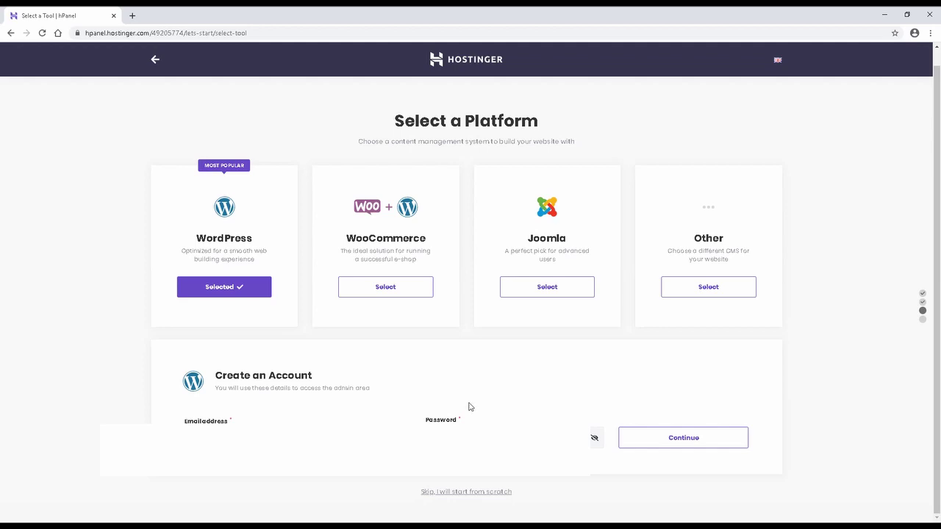
{"action": "left_click", "coordinate": [650, 441]}
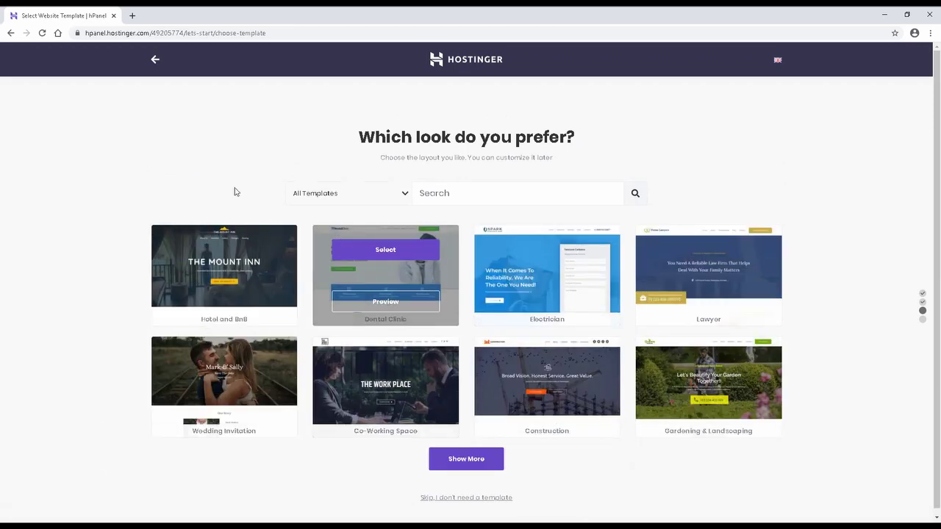
Skip the template choice, finish the website setup and decline the special upgrade offers.
{"action": "scroll", "coordinate": [368, 404], "scroll_direction": "down", "scroll_amount": 10}
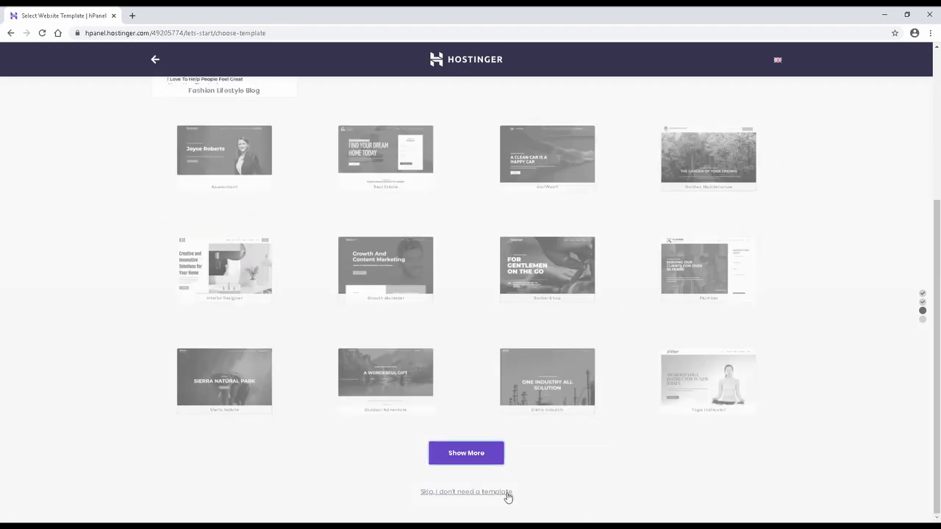
{"action": "left_click", "coordinate": [505, 494]}
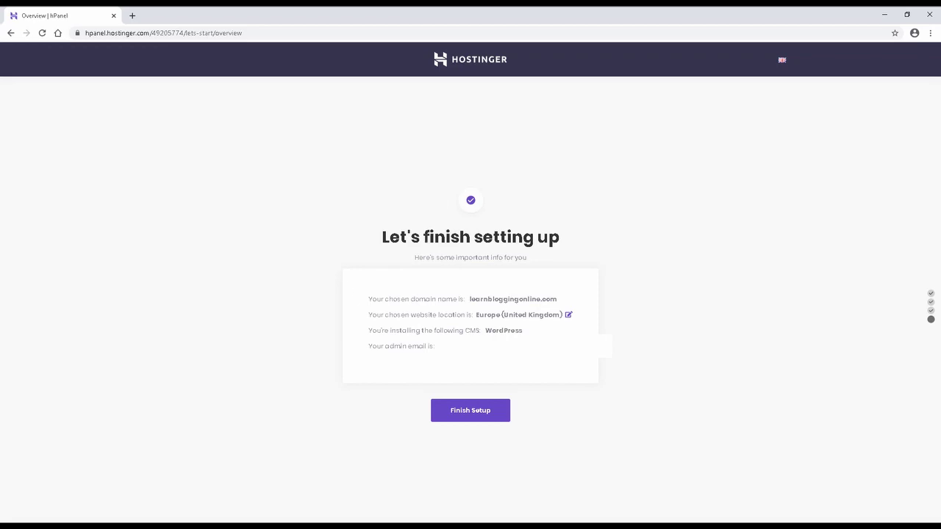
{"action": "left_click", "coordinate": [461, 411]}
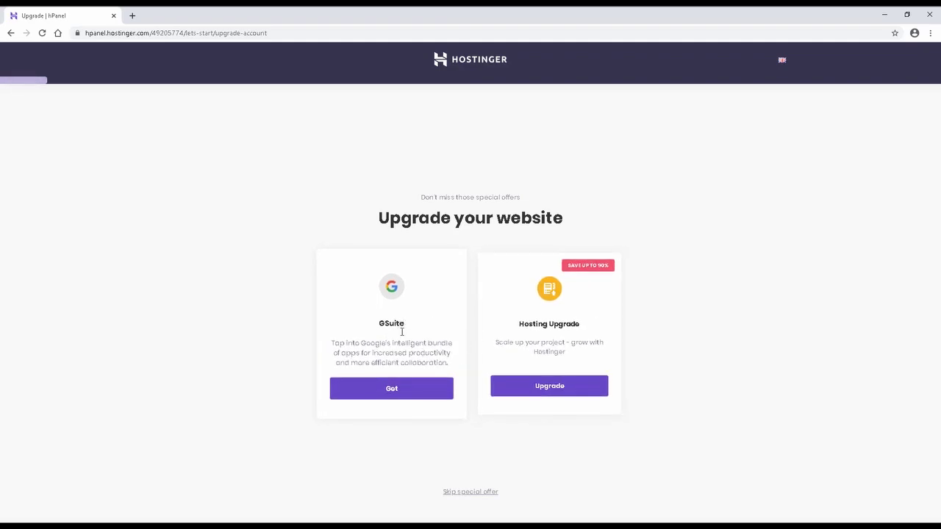
{"action": "left_click", "coordinate": [465, 492]}
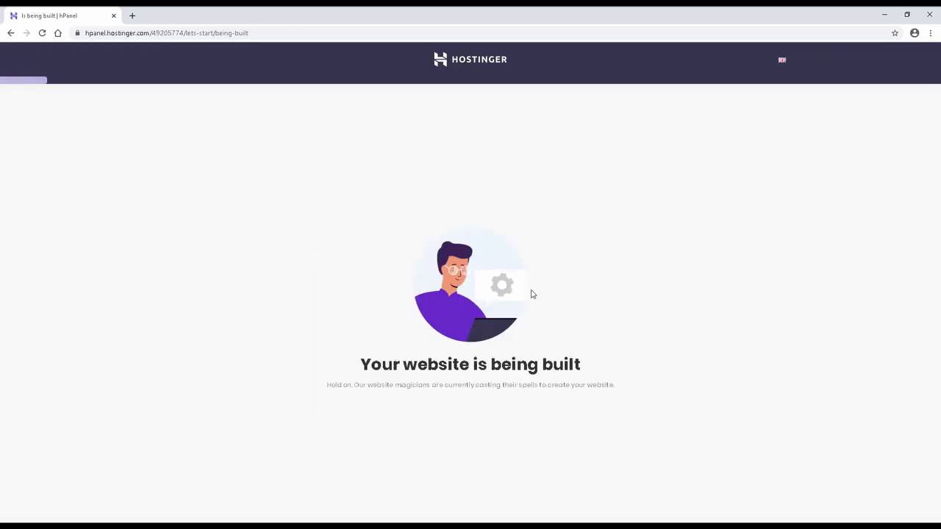
{"action": "left_click_drag", "start_coordinate": [580, 365], "coordinate": [348, 248]}
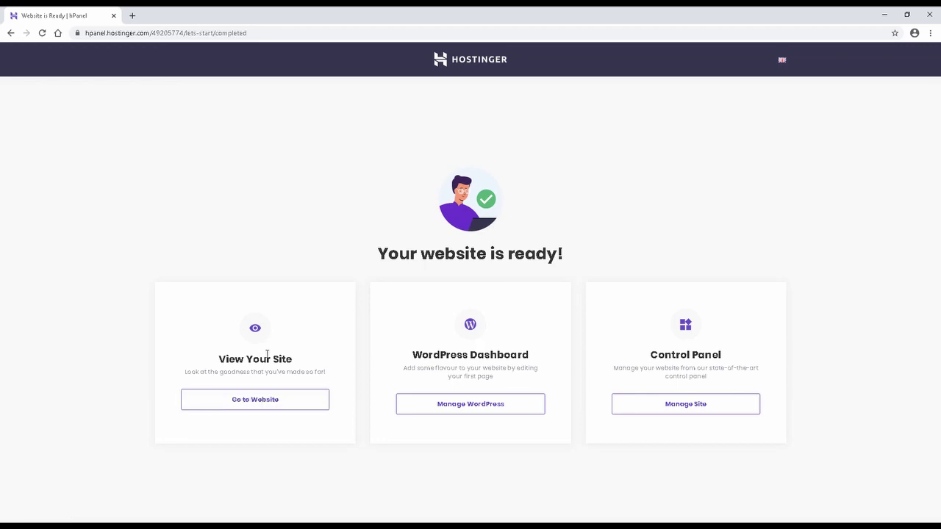
Open the new learnbloggingonline.com website and look through its default homepage from header to footer.
{"action": "left_click", "coordinate": [257, 406]}
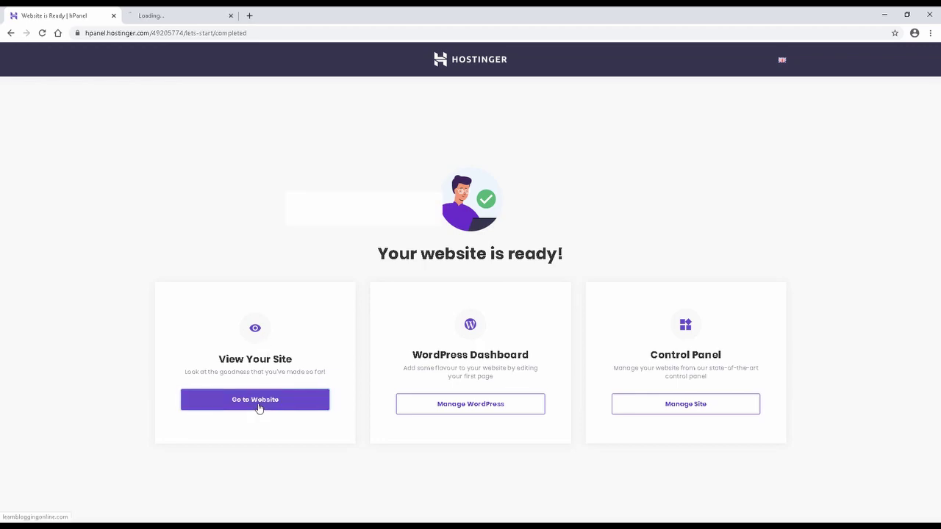
{"action": "left_click", "coordinate": [197, 13]}
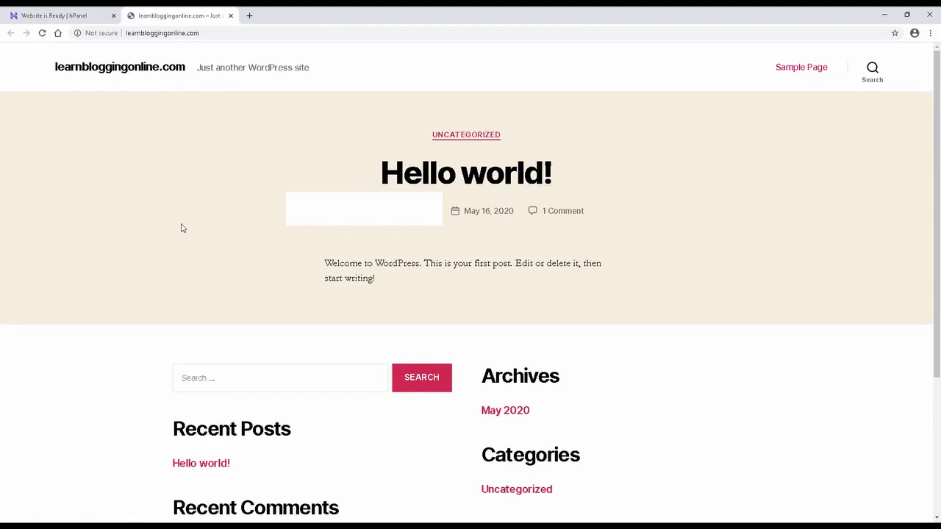
{"action": "scroll", "coordinate": [182, 228], "scroll_direction": "down", "scroll_amount": 3}
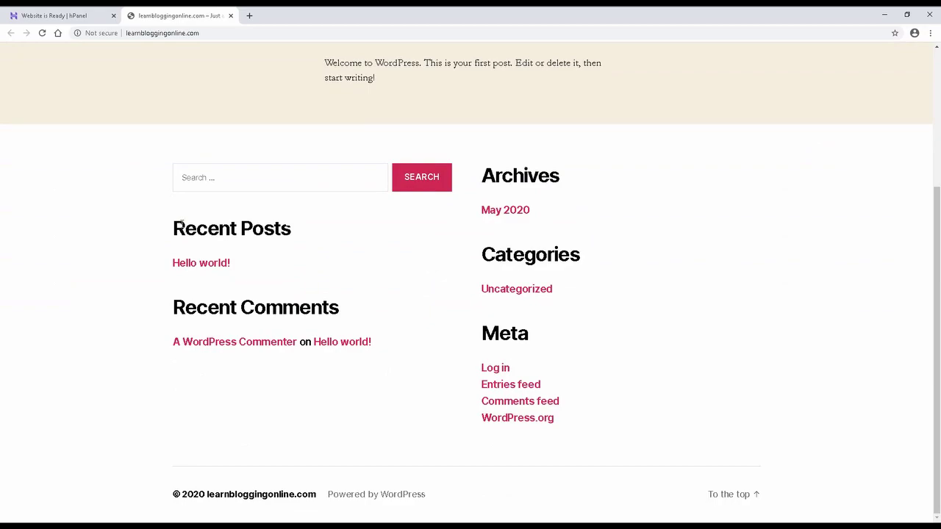
{"action": "scroll", "coordinate": [181, 225], "scroll_direction": "up", "scroll_amount": 3}
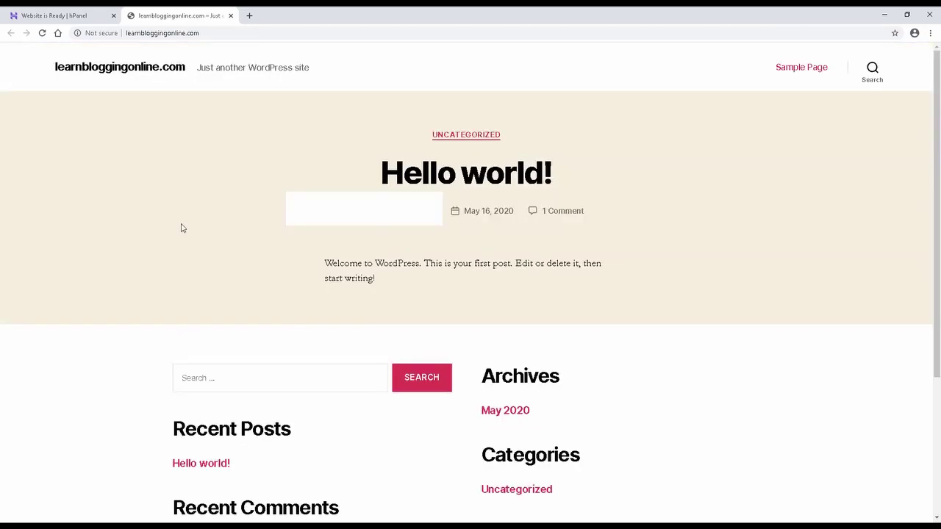
{"action": "scroll", "coordinate": [182, 228], "scroll_direction": "down", "scroll_amount": 3}
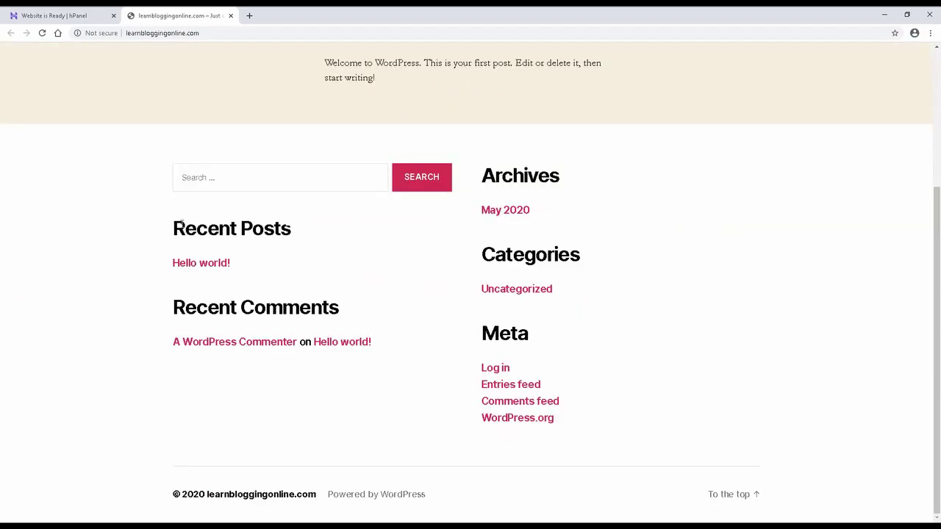
{"action": "scroll", "coordinate": [181, 226], "scroll_direction": "up", "scroll_amount": 3}
{"action": "scroll", "coordinate": [182, 225], "scroll_direction": "up", "scroll_amount": 3}
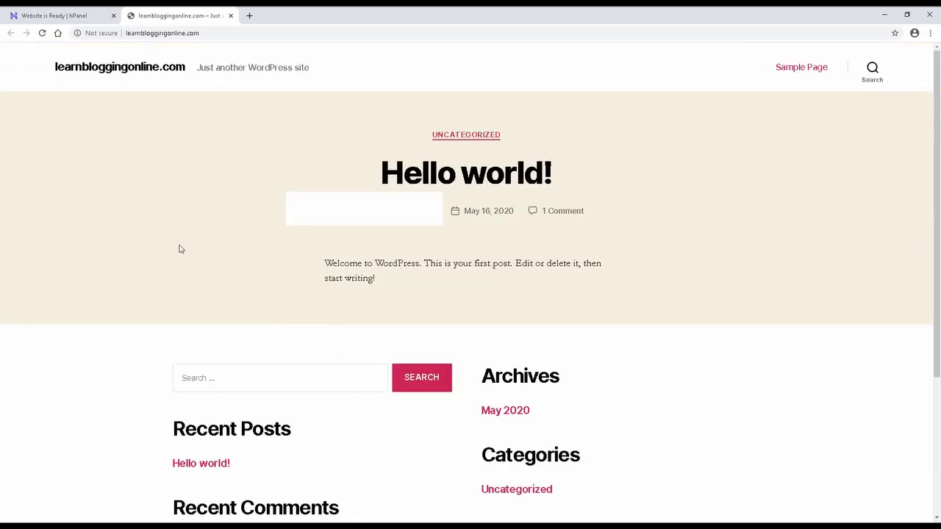
{"action": "scroll", "coordinate": [213, 244], "scroll_direction": "down", "scroll_amount": 3}
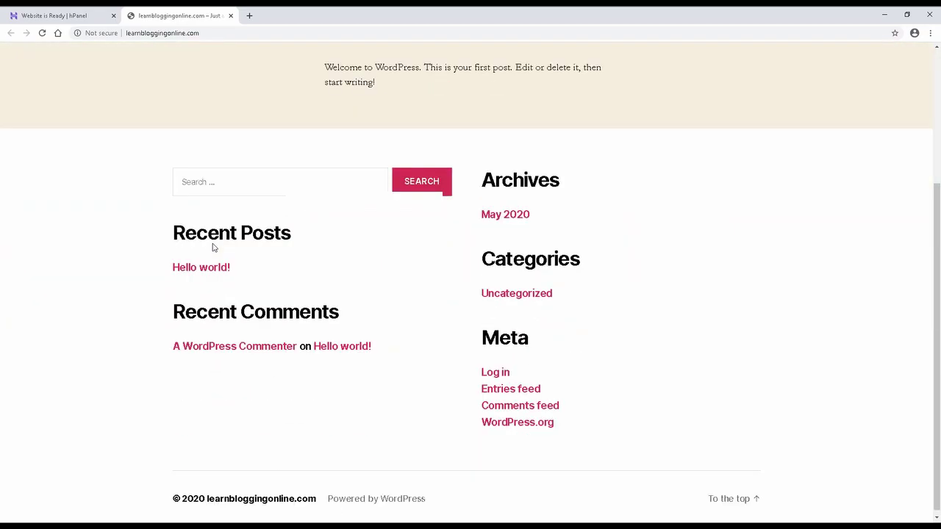
{"action": "scroll", "coordinate": [213, 244], "scroll_direction": "up", "scroll_amount": 5}
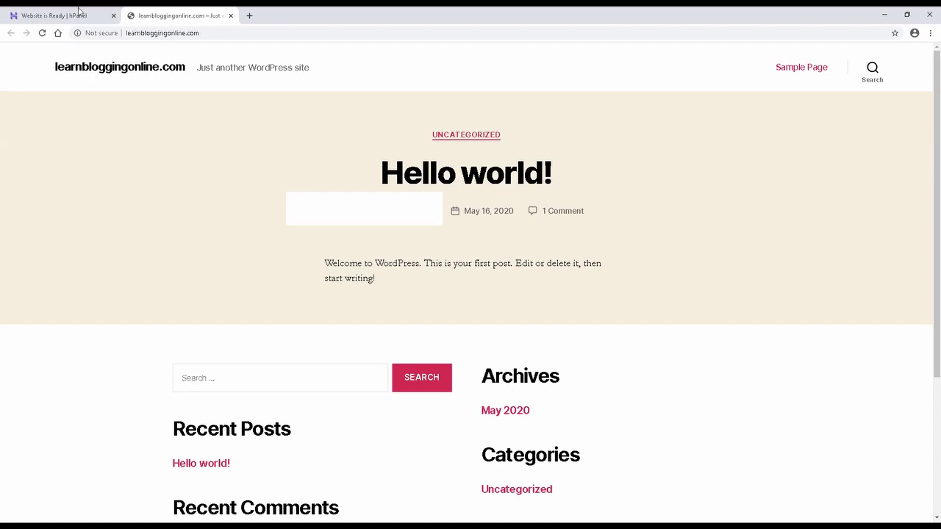
Open the hosting account's WordPress management page and load learnbloggingonline.com/wp-admin in the website's tab.
{"action": "left_click", "coordinate": [81, 13]}
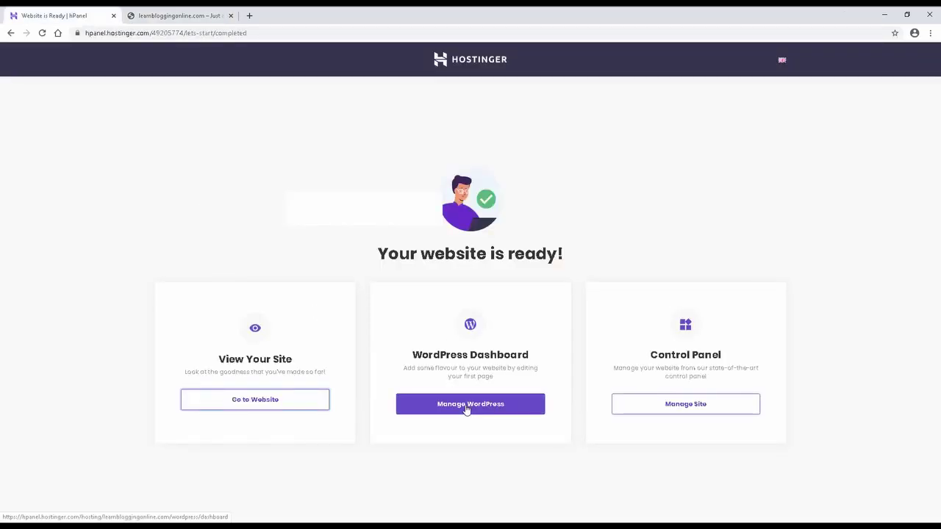
{"action": "left_click", "coordinate": [466, 410]}
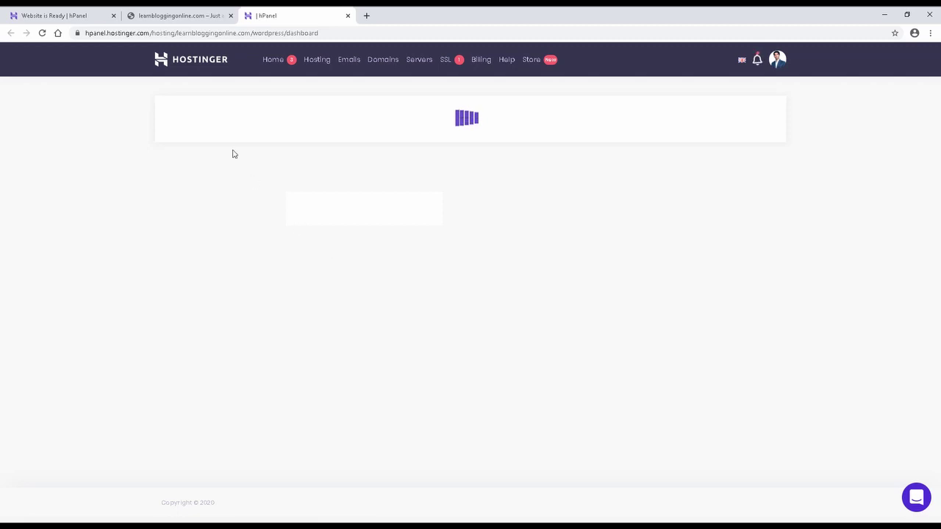
{"action": "left_click", "coordinate": [193, 15]}
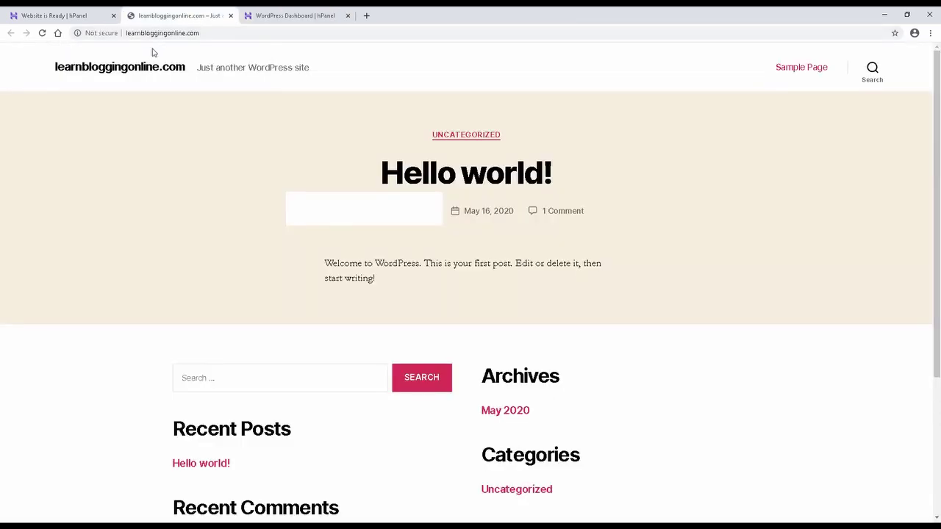
{"action": "left_click", "coordinate": [226, 32]}
{"action": "left_click", "coordinate": [226, 32]}
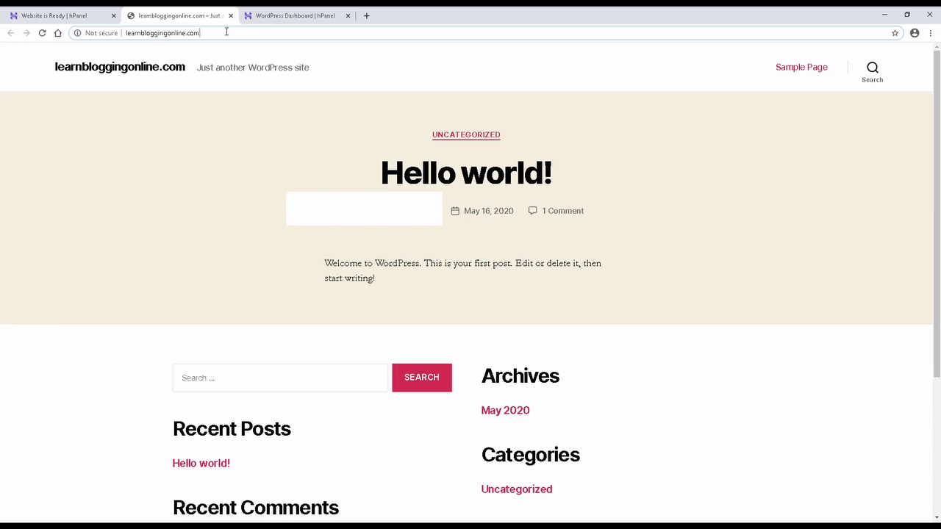
{"action": "type", "text": "/"}
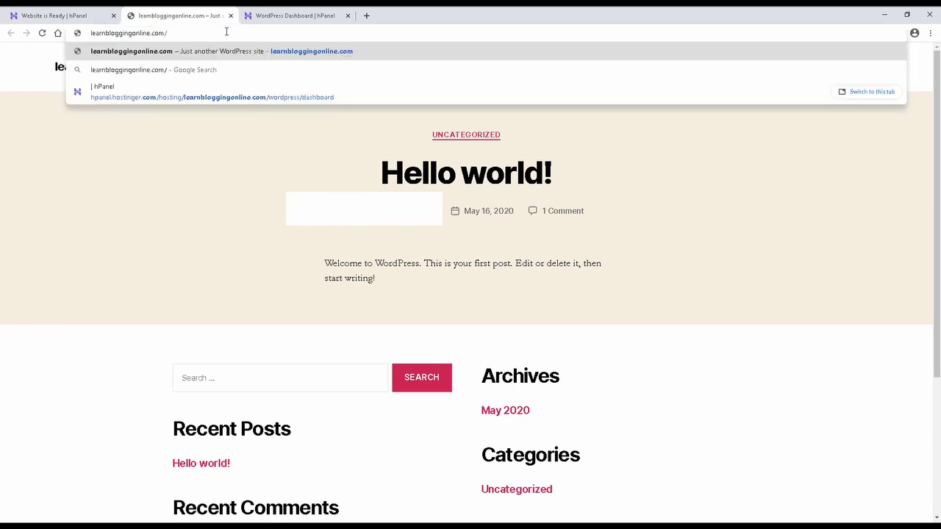
{"action": "type", "text": "wp-admin"}
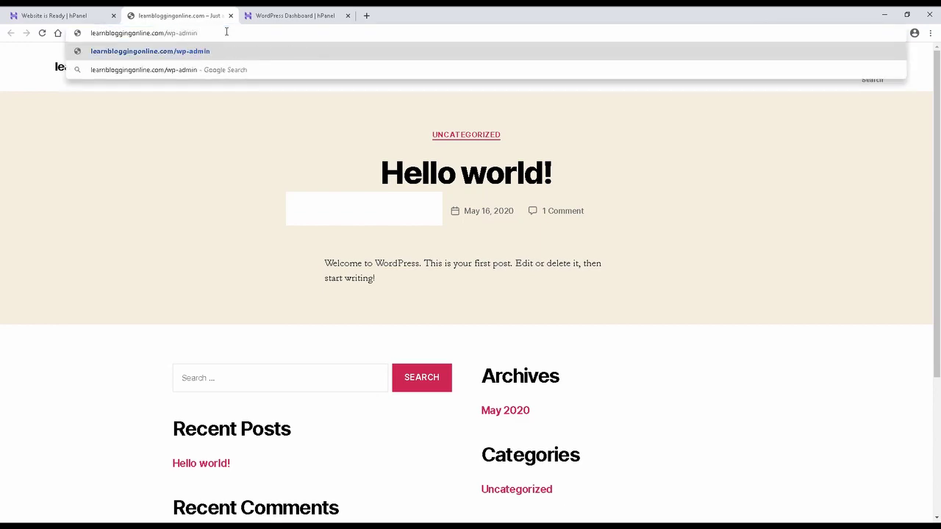
{"action": "key", "text": "Return"}
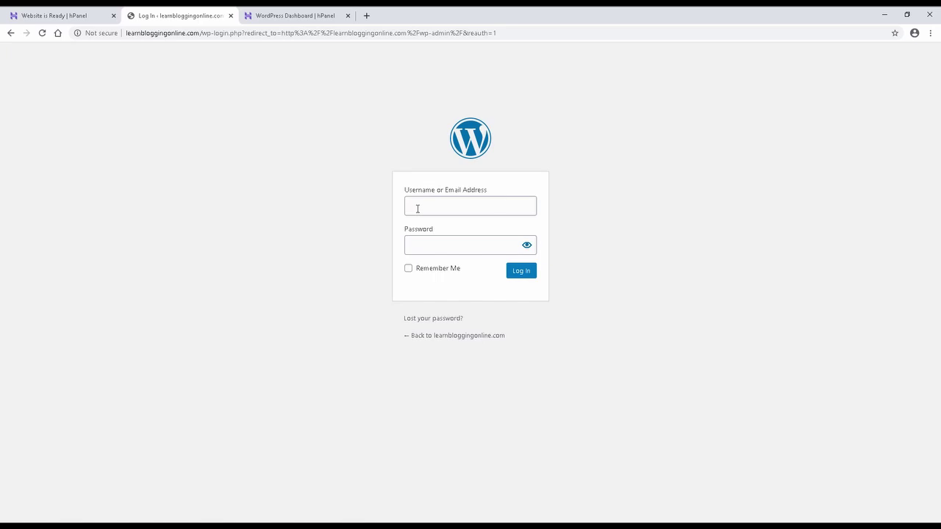
Log in to the WordPress admin area with the admin email address and password.
{"action": "left_click", "coordinate": [416, 208]}
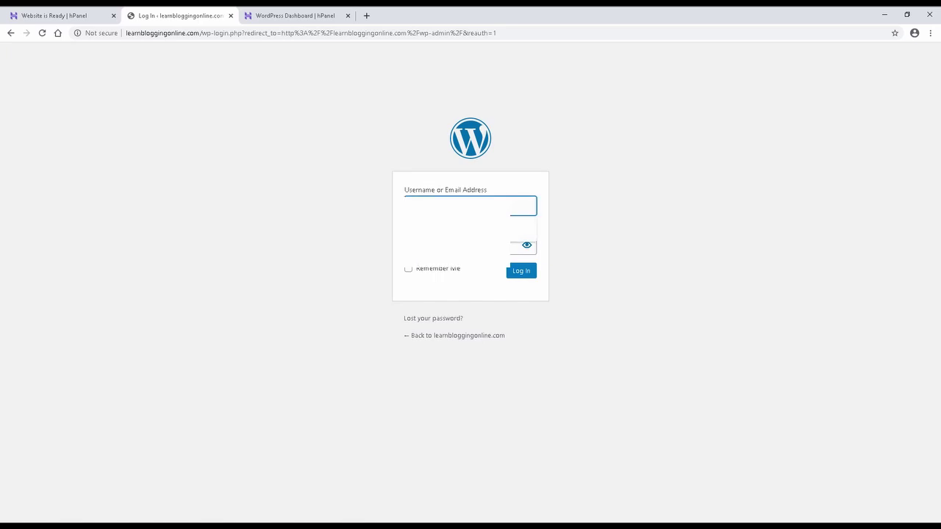
{"action": "left_click", "coordinate": [298, 208]}
{"action": "left_click", "coordinate": [456, 207]}
{"action": "left_click", "coordinate": [516, 245]}
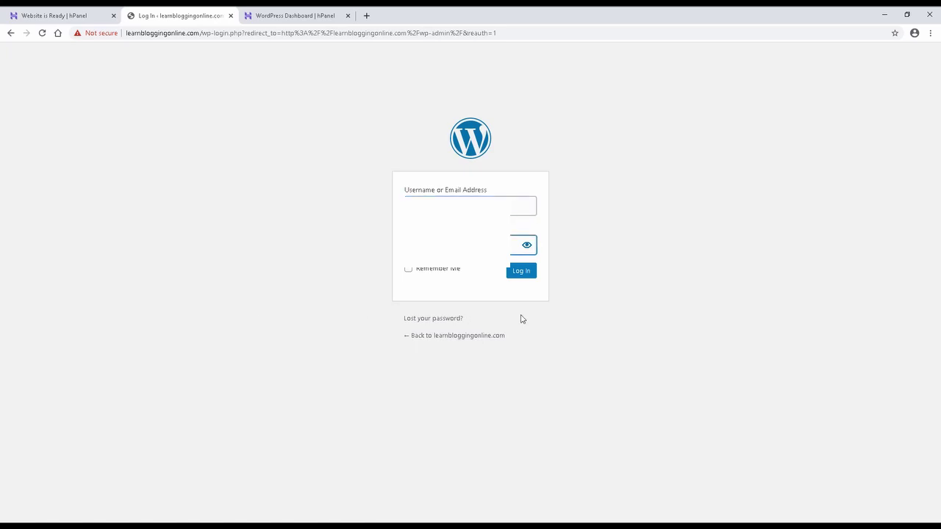
{"action": "left_click", "coordinate": [526, 246]}
{"action": "left_click", "coordinate": [515, 271]}
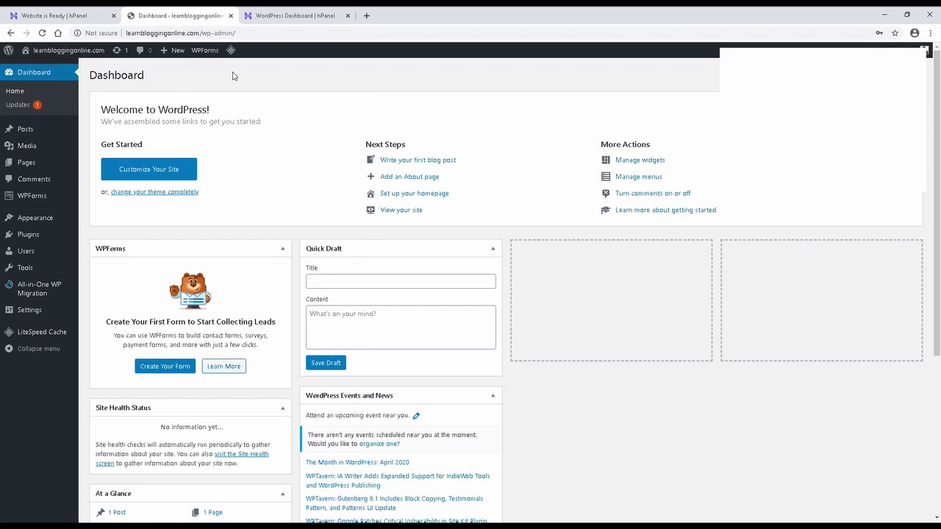
View the live site from the WordPress dashboard in a separate tab, and close both to return to the hosting WordPress page.
{"action": "middle_click", "coordinate": [33, 67]}
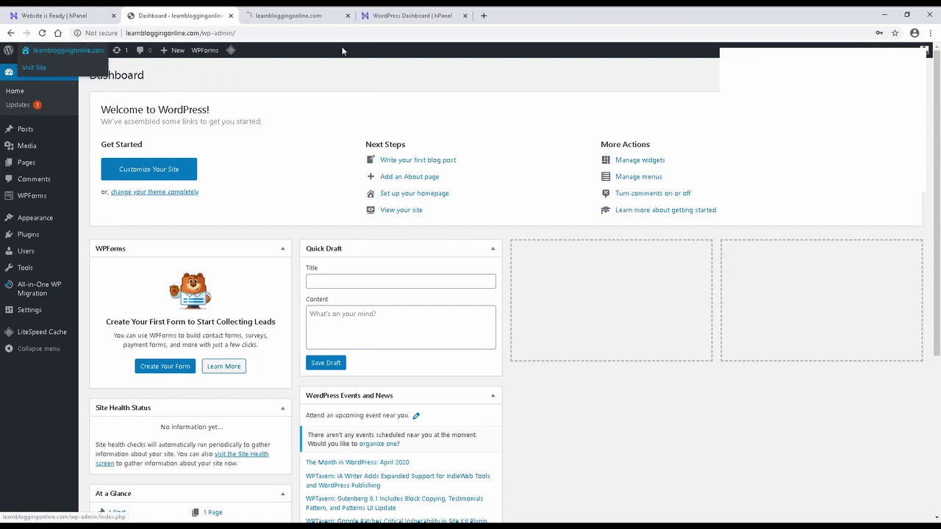
{"action": "left_click", "coordinate": [298, 15]}
{"action": "scroll", "coordinate": [471, 295], "scroll_direction": "down", "scroll_amount": 10}
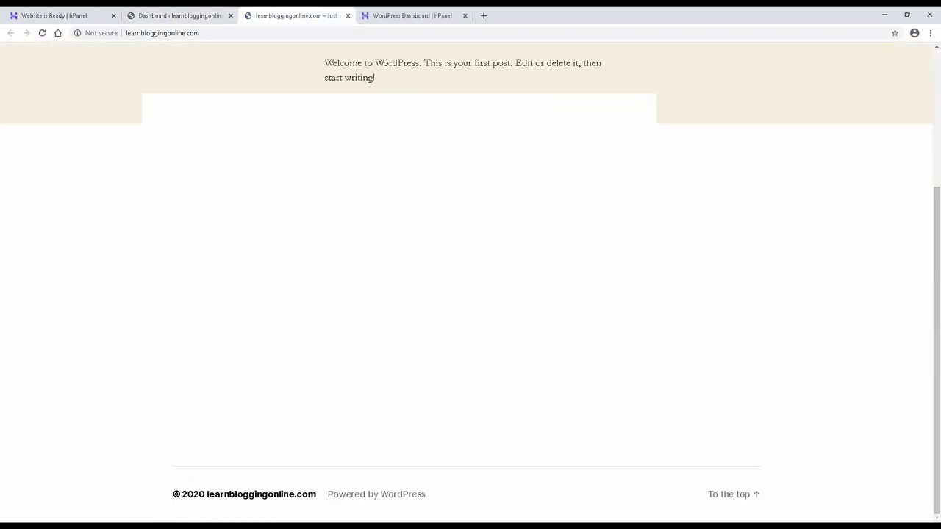
{"action": "scroll", "coordinate": [471, 294], "scroll_direction": "up", "scroll_amount": 10}
{"action": "left_click", "coordinate": [348, 15]}
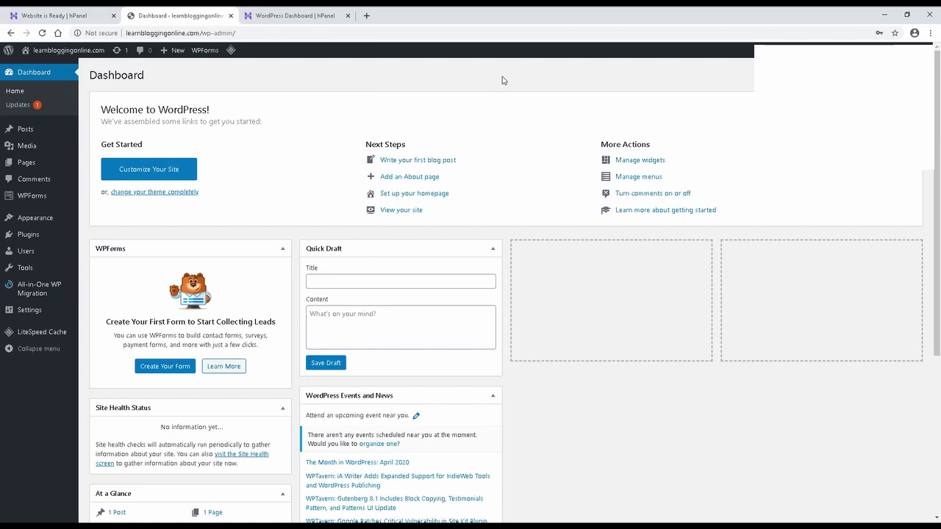
{"action": "left_click", "coordinate": [231, 15]}
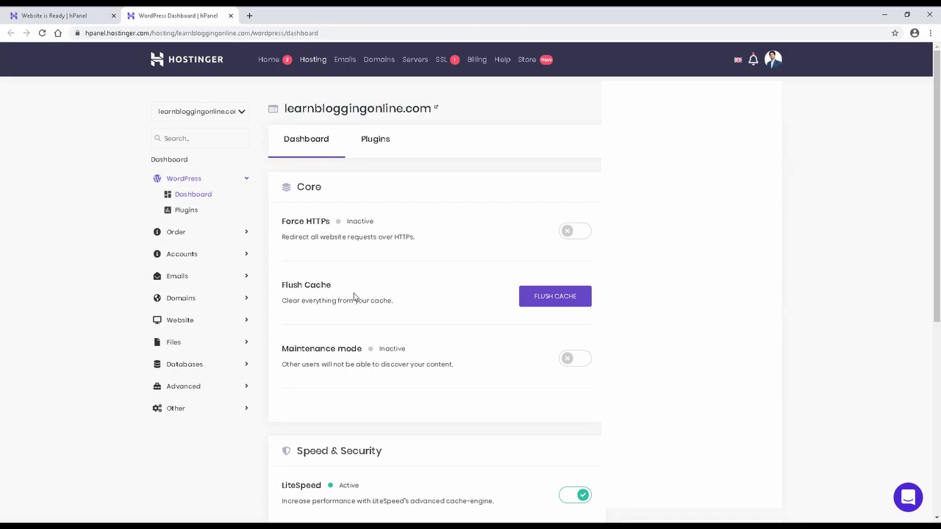
Review the Core, Speed & Security and Site Installs options on the hosting account's WordPress page for learnbloggingonline.com.
{"action": "scroll", "coordinate": [393, 352], "scroll_direction": "down", "scroll_amount": 1}
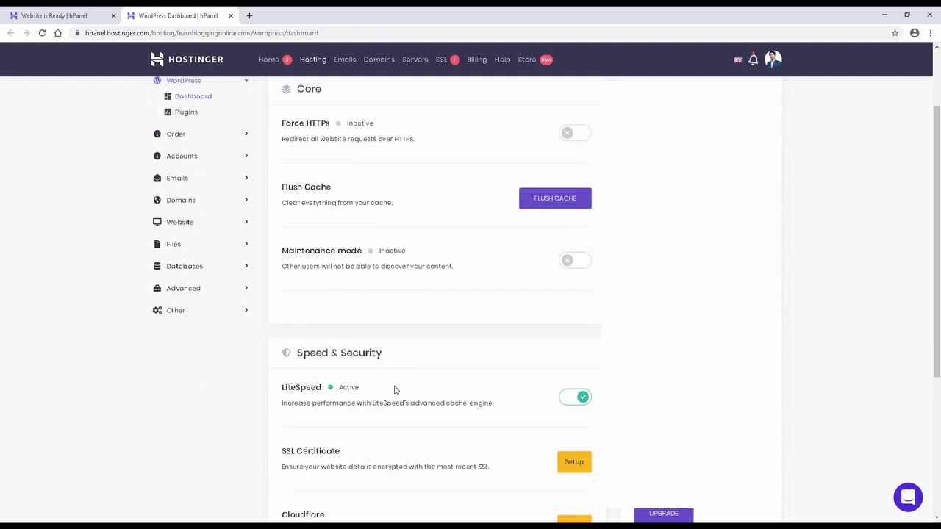
{"action": "scroll", "coordinate": [468, 450], "scroll_direction": "down", "scroll_amount": 1}
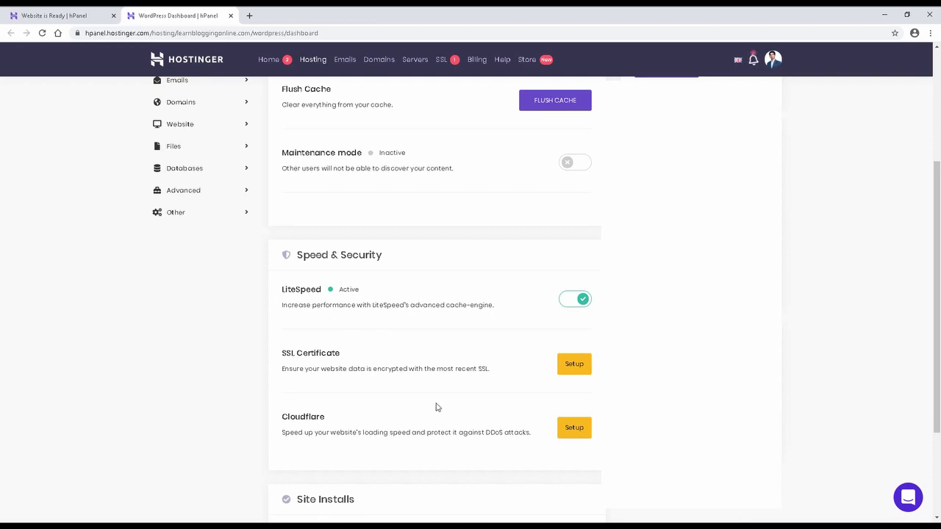
{"action": "scroll", "coordinate": [436, 406], "scroll_direction": "down", "scroll_amount": 2}
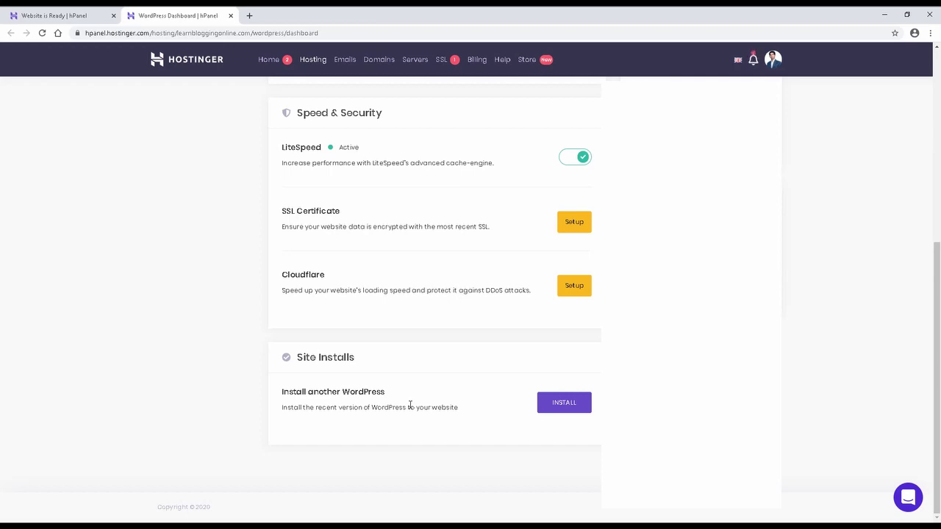
{"action": "scroll", "coordinate": [410, 405], "scroll_direction": "up", "scroll_amount": 4}
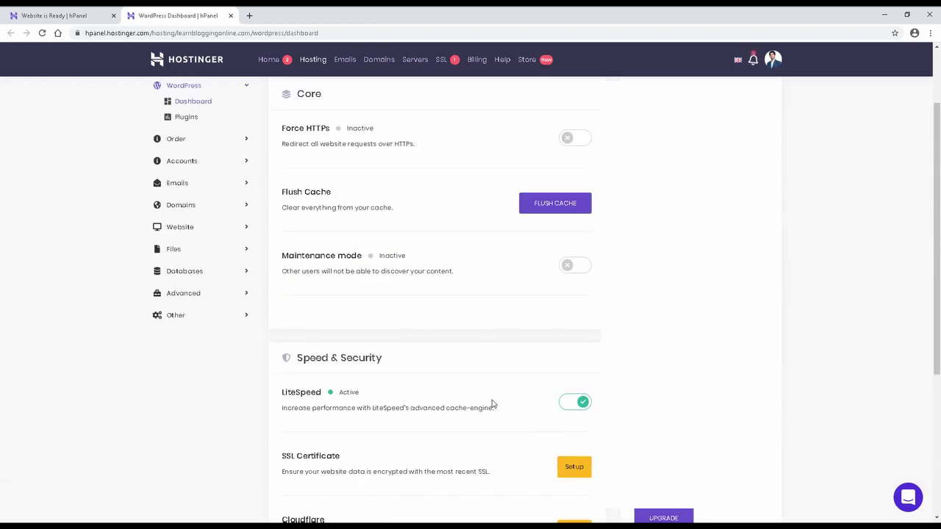
{"action": "scroll", "coordinate": [493, 404], "scroll_direction": "up", "scroll_amount": 2}
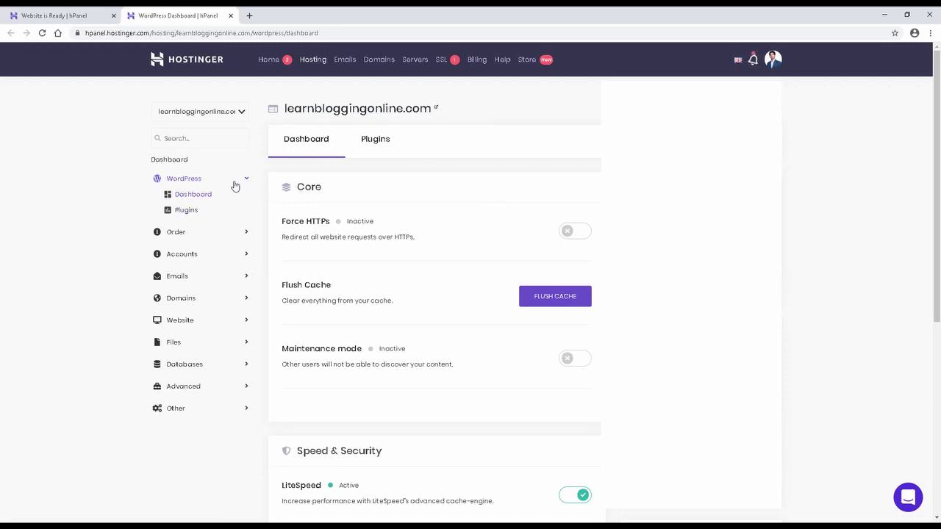
Open the hosting account's home page and examine its SSL and Cloudflare setup items and its hosting and domain sections.
{"action": "left_click", "coordinate": [197, 69]}
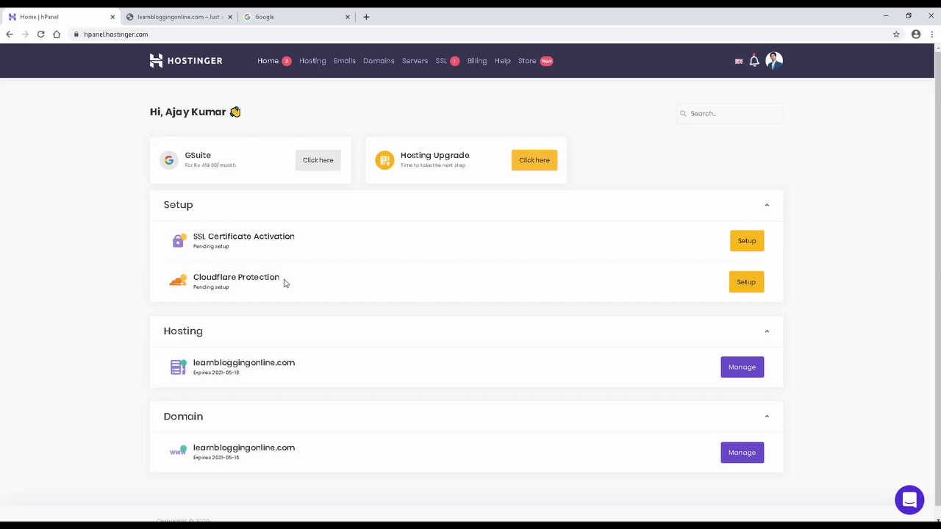
{"action": "left_click_drag", "start_coordinate": [284, 282], "coordinate": [209, 281]}
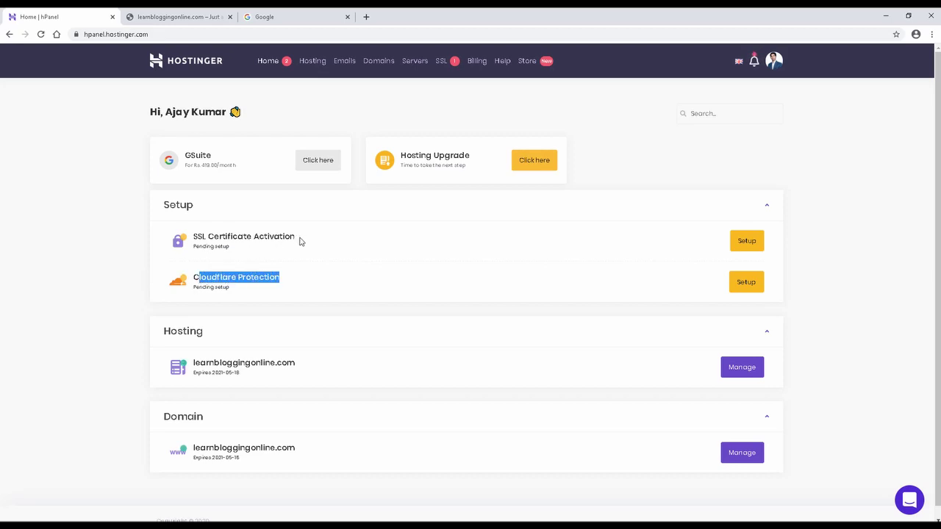
{"action": "left_click_drag", "start_coordinate": [298, 238], "coordinate": [198, 238]}
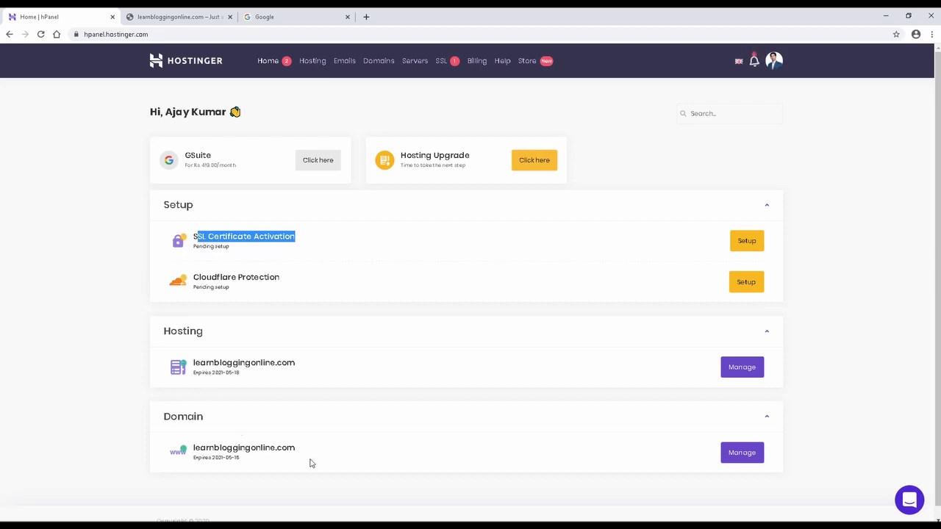
{"action": "left_click", "coordinate": [307, 337]}
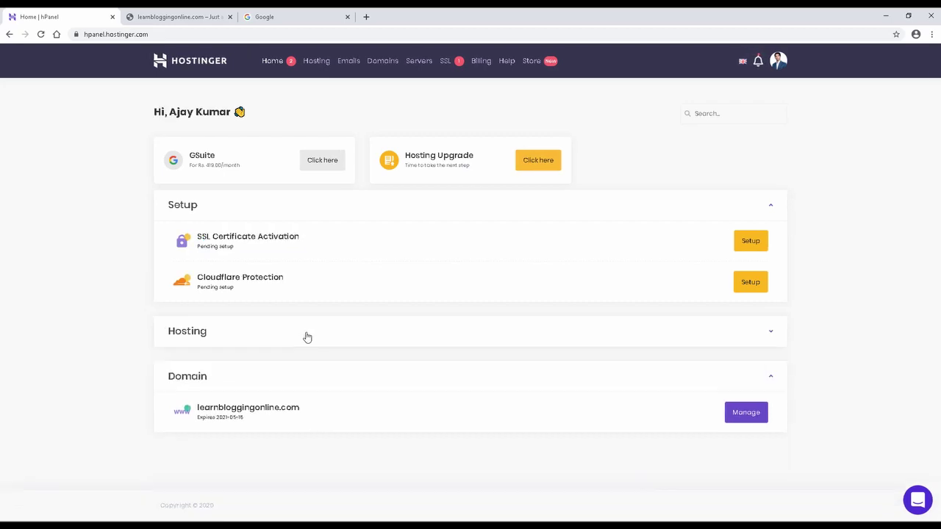
{"action": "left_click", "coordinate": [301, 336]}
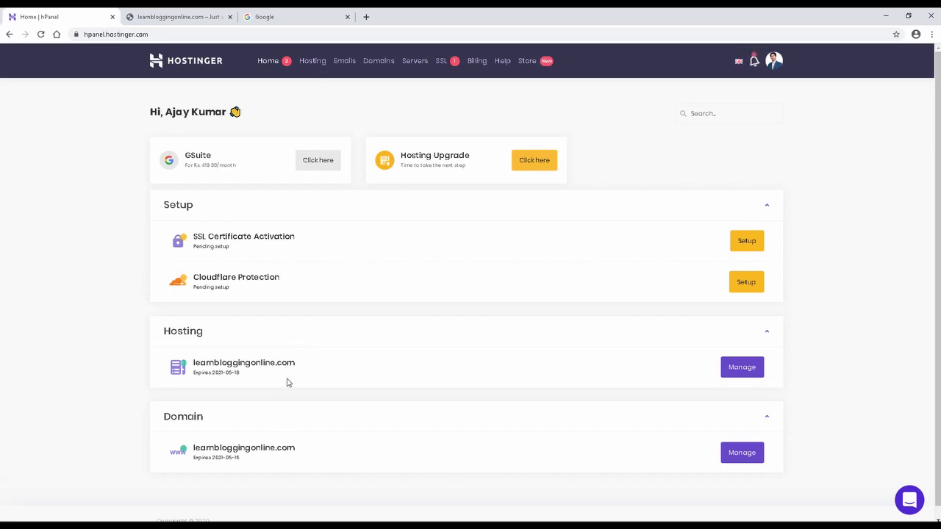